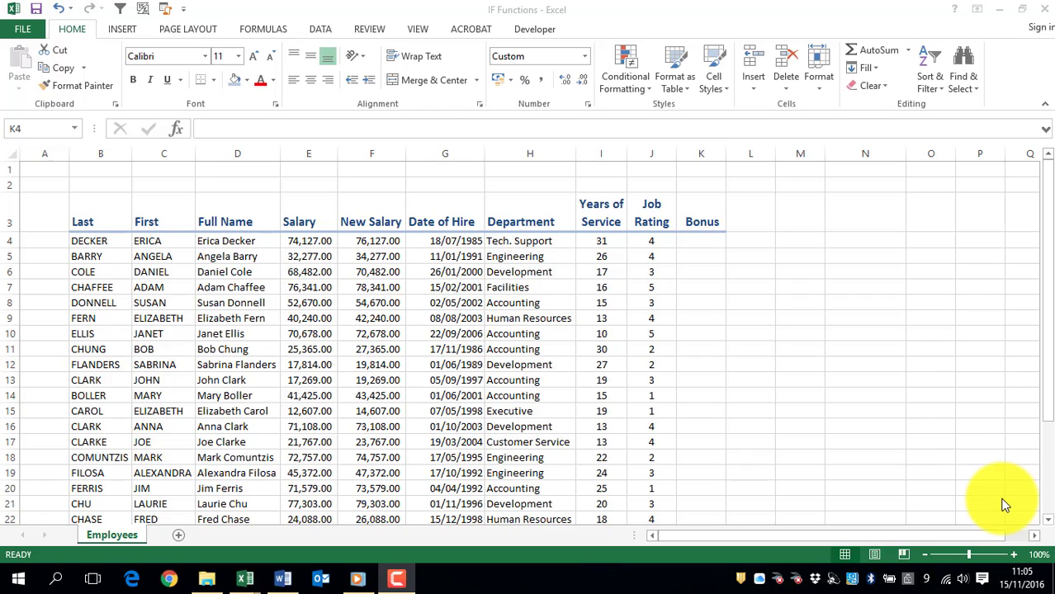
# Step: Widen the Bonus column K to several times its width, making room for a formula in K4
pyautogui.click(656, 239)
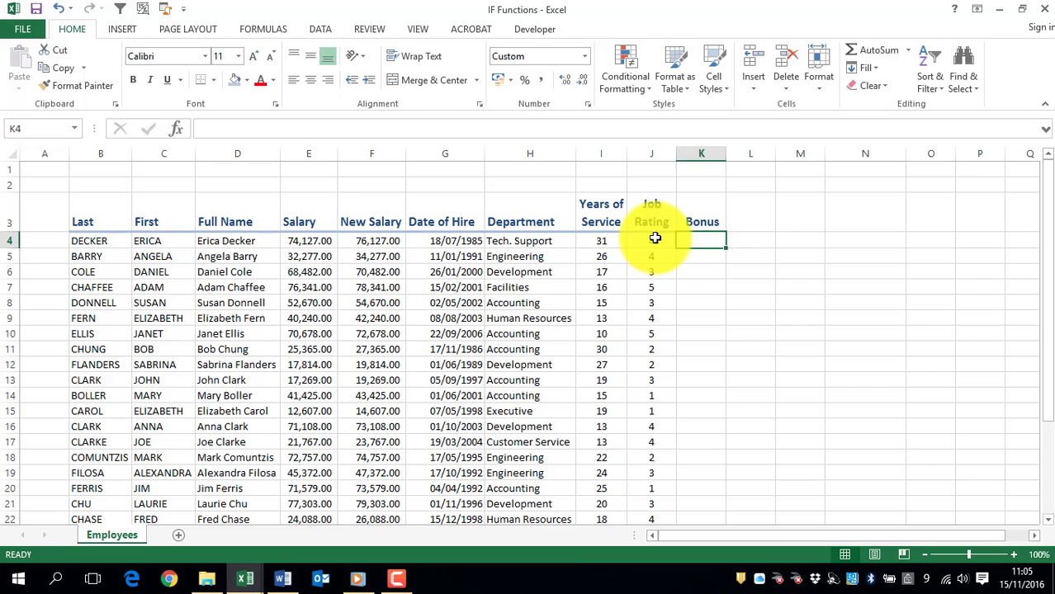
pyautogui.click(654, 239)
pyautogui.click(717, 242)
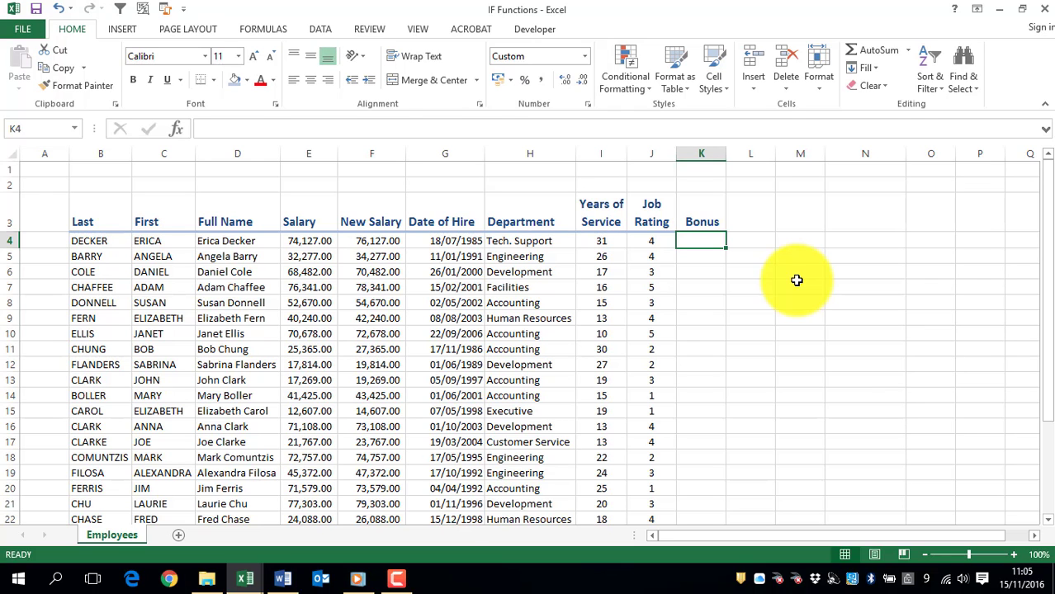
pyautogui.scroll(-2, 786, 359)
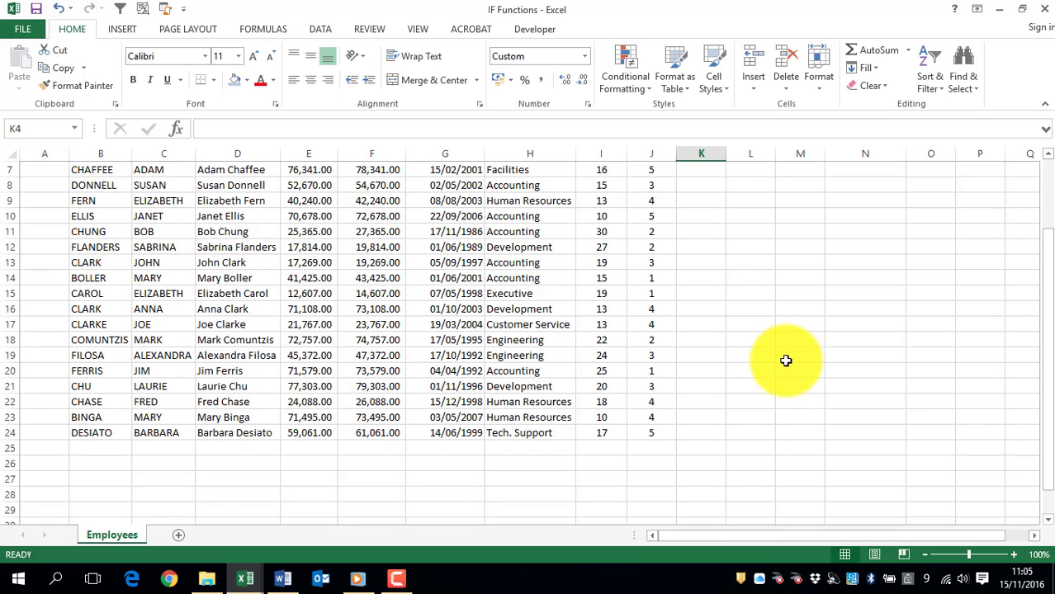
pyautogui.scroll(2, 786, 361)
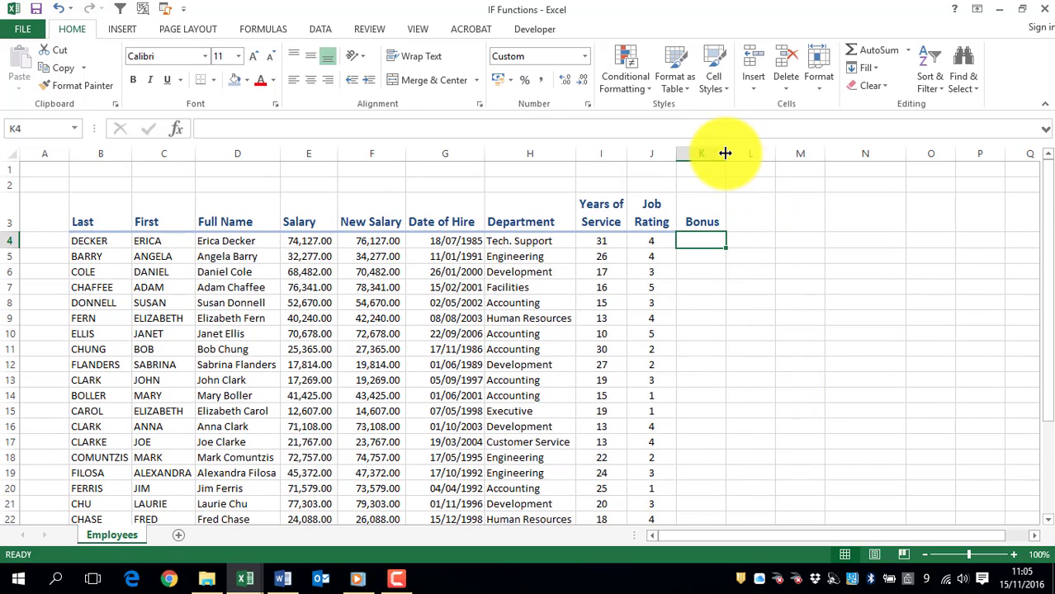
pyautogui.moveTo(725, 153); pyautogui.dragTo(931, 156)
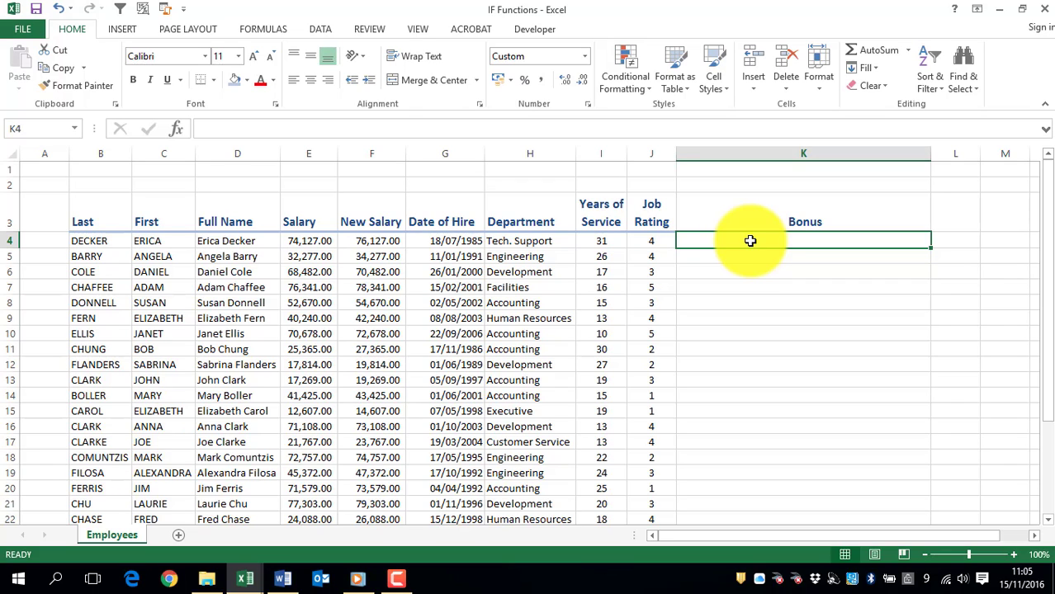
# Step: Start an IF formula in K4 that tests whether the job rating in J4 is at least 4 (J4>=4)
pyautogui.write('=if')
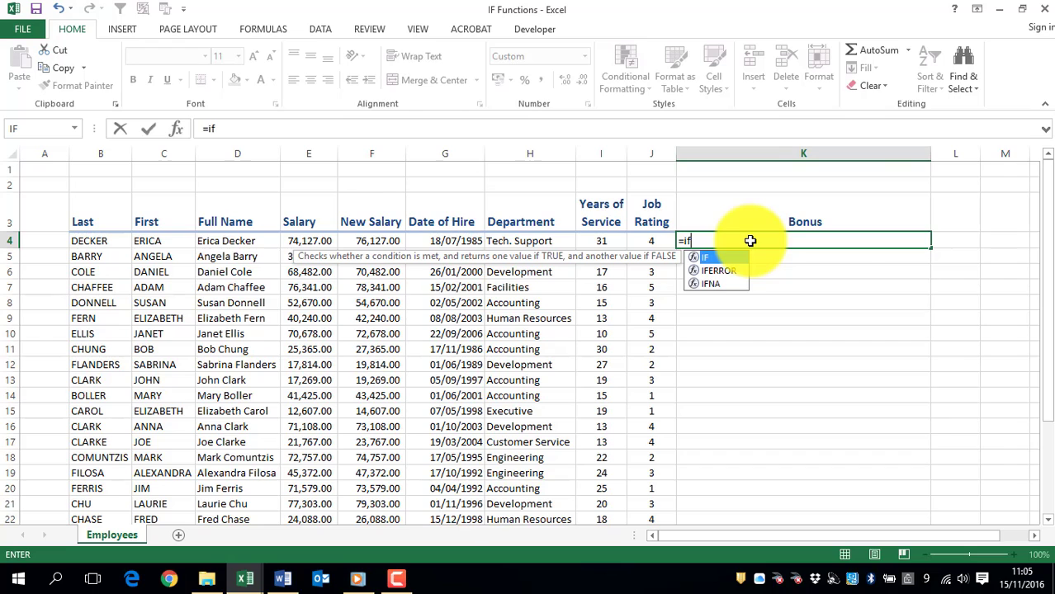
pyautogui.press('Tab')
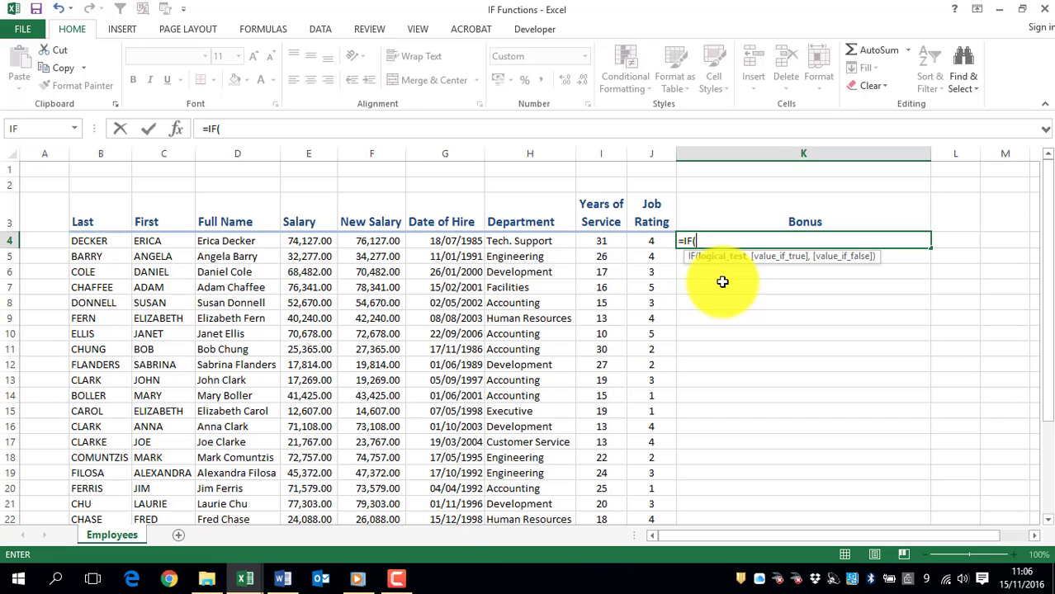
pyautogui.click(652, 243)
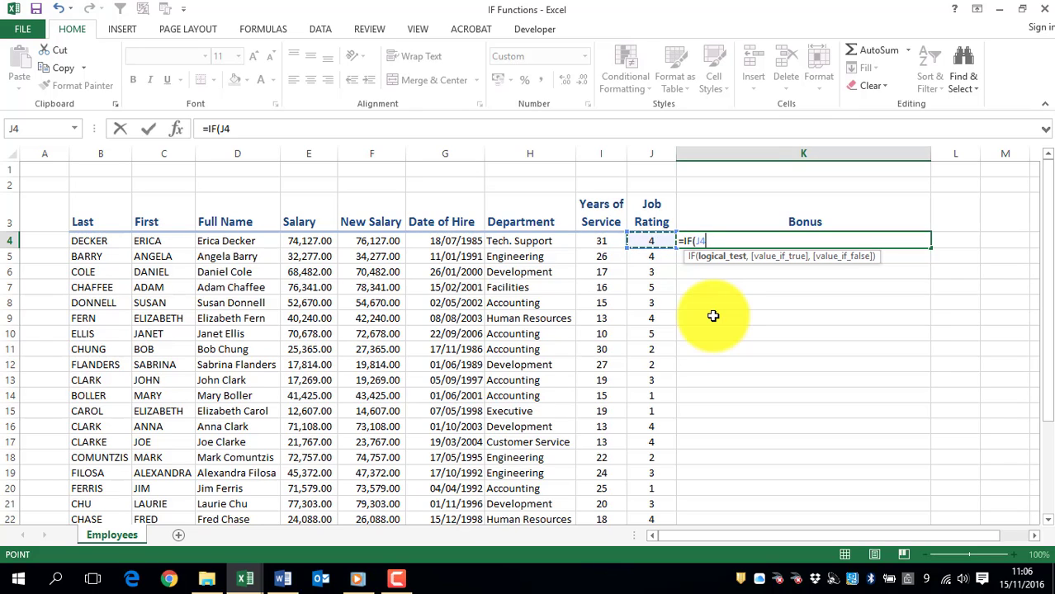
pyautogui.write('>3')
pyautogui.press('BackSpace')
pyautogui.write('+')
pyautogui.write('4')
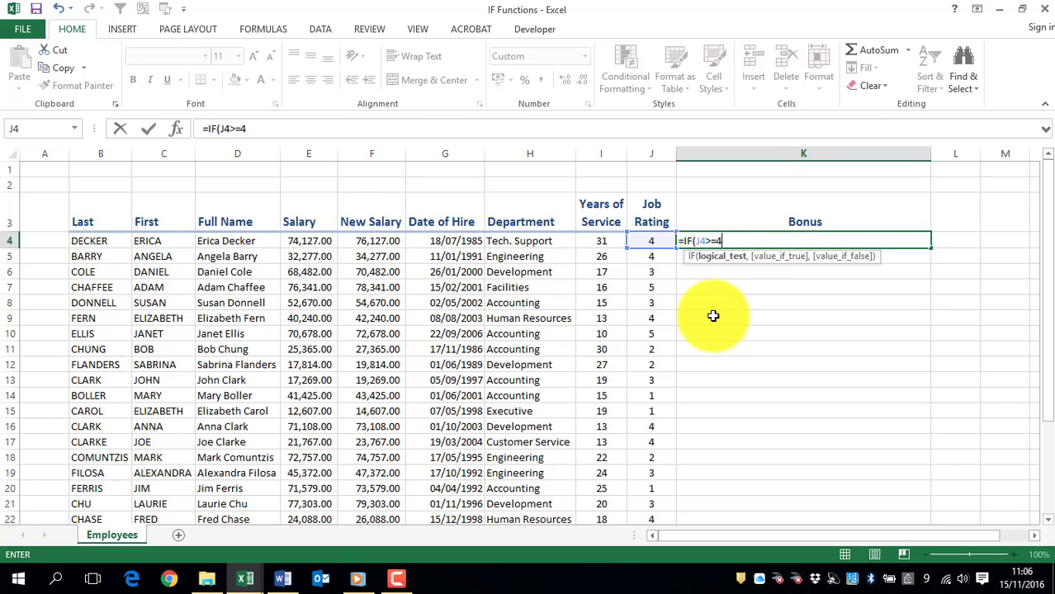
# Step: Complete the K4 formula with 2000 as the true value and empty text "" as the false value, keeping K4 selected
pyautogui.write(',')
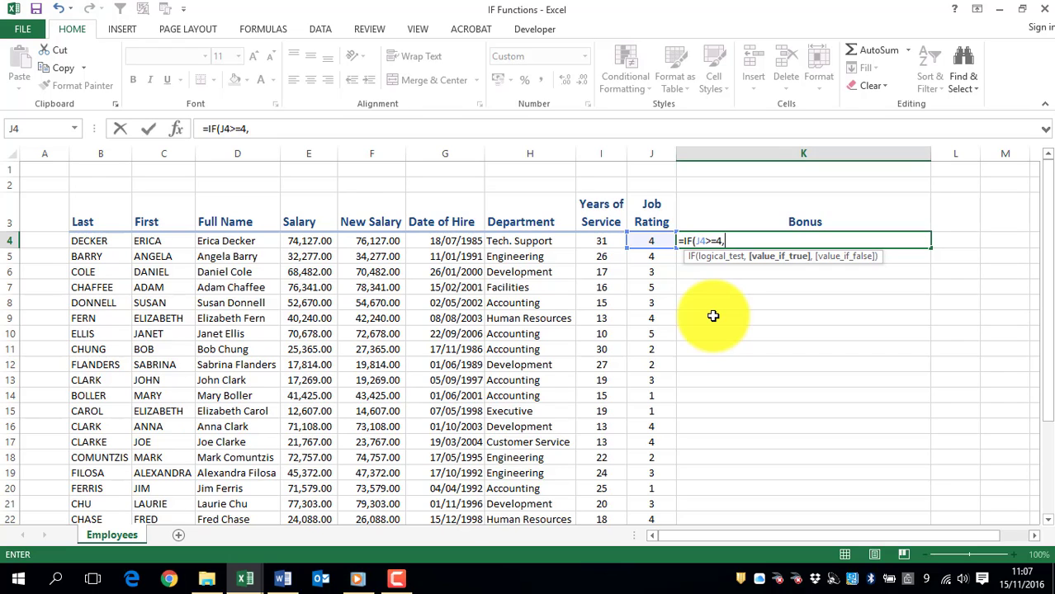
pyautogui.write('2000,')
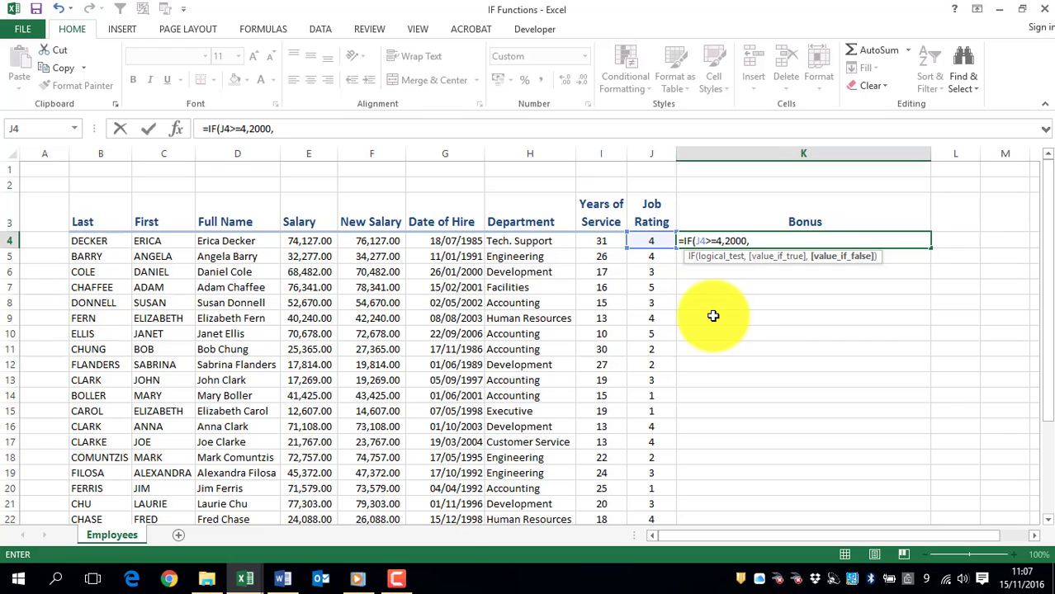
pyautogui.write('0')
pyautogui.press('BackSpace')
pyautogui.write('""')
pyautogui.hotkey('ctrl', 'Return')
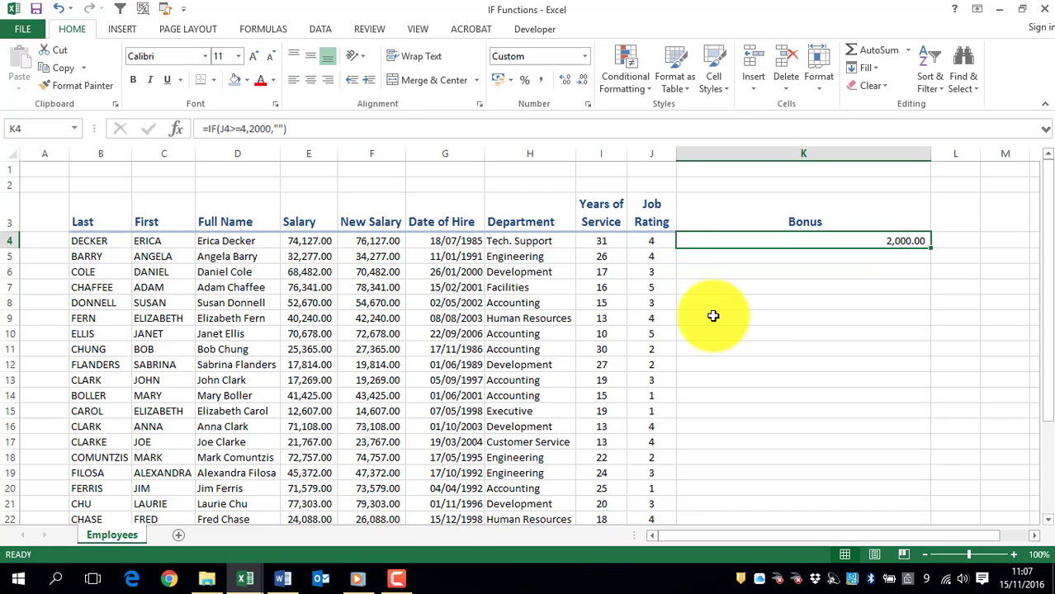
# Step: Change the false value of the IF formula in K4 to "No Bonus"
pyautogui.click(179, 131)
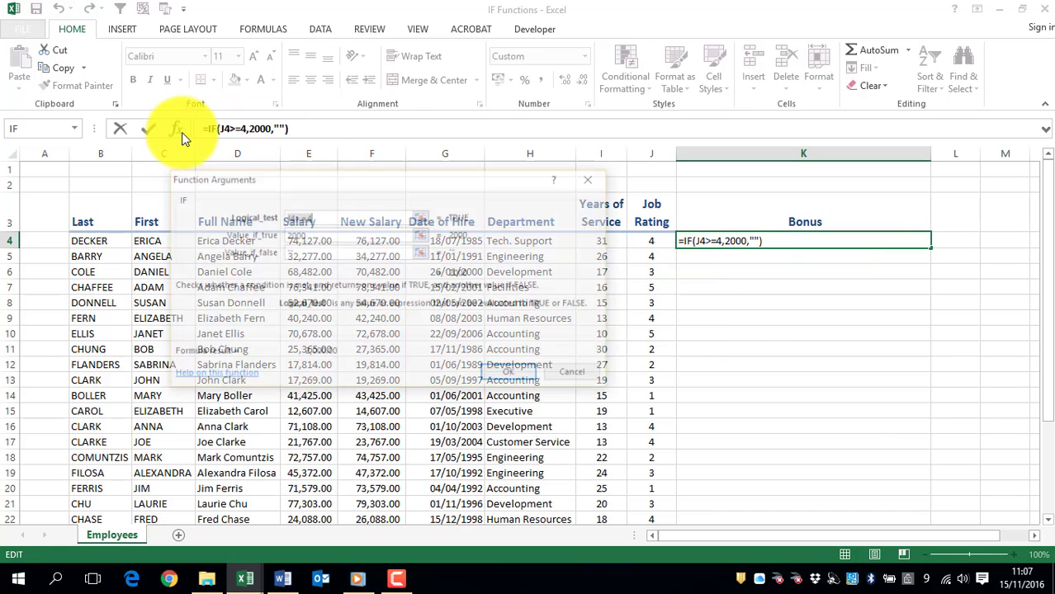
pyautogui.click(564, 375)
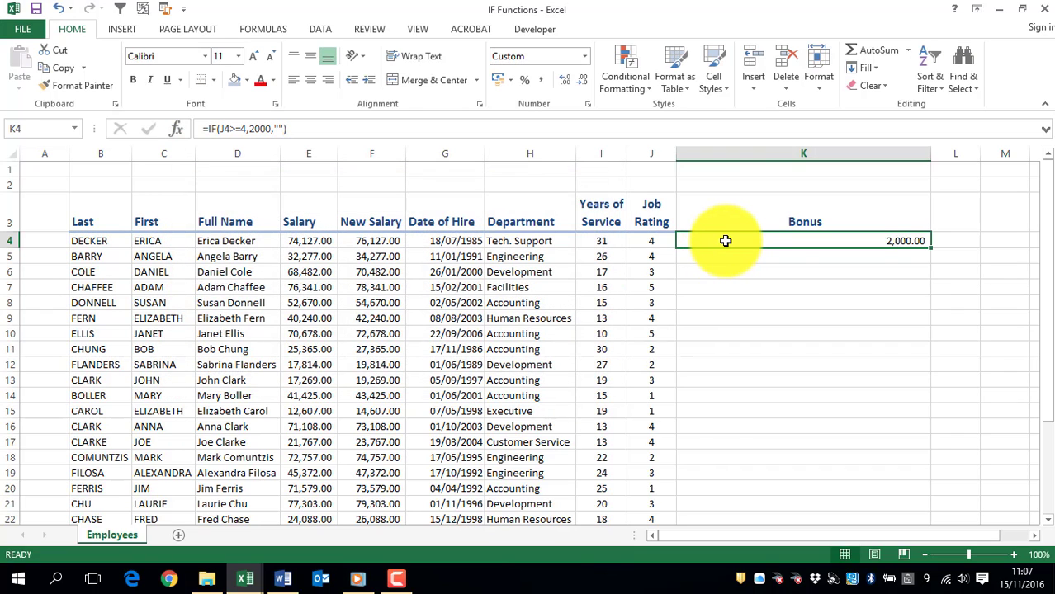
pyautogui.doubleClick(760, 241)
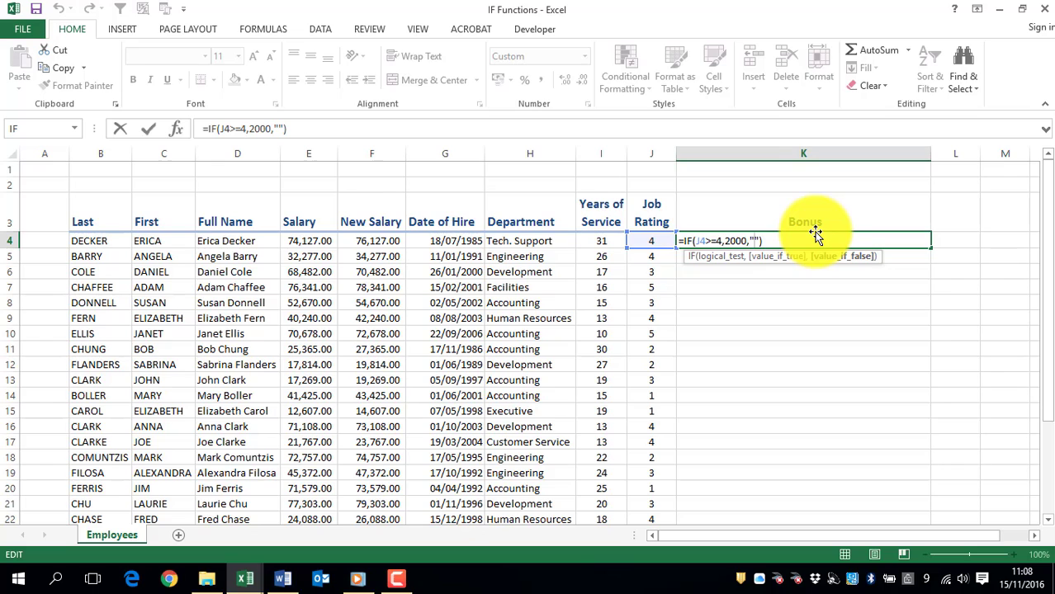
pyautogui.write('No Bonus')
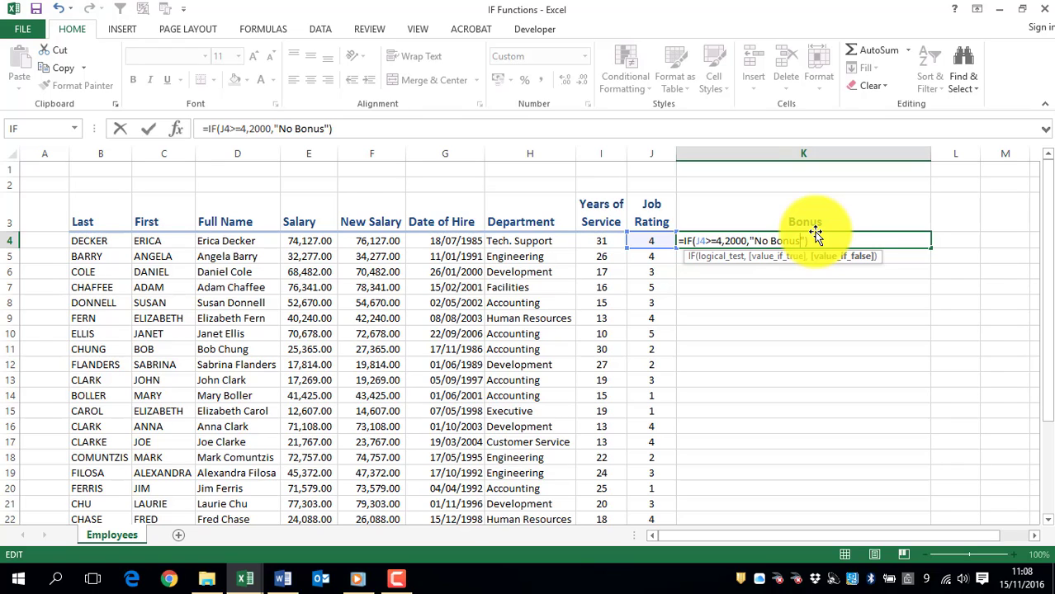
pyautogui.press('Return')
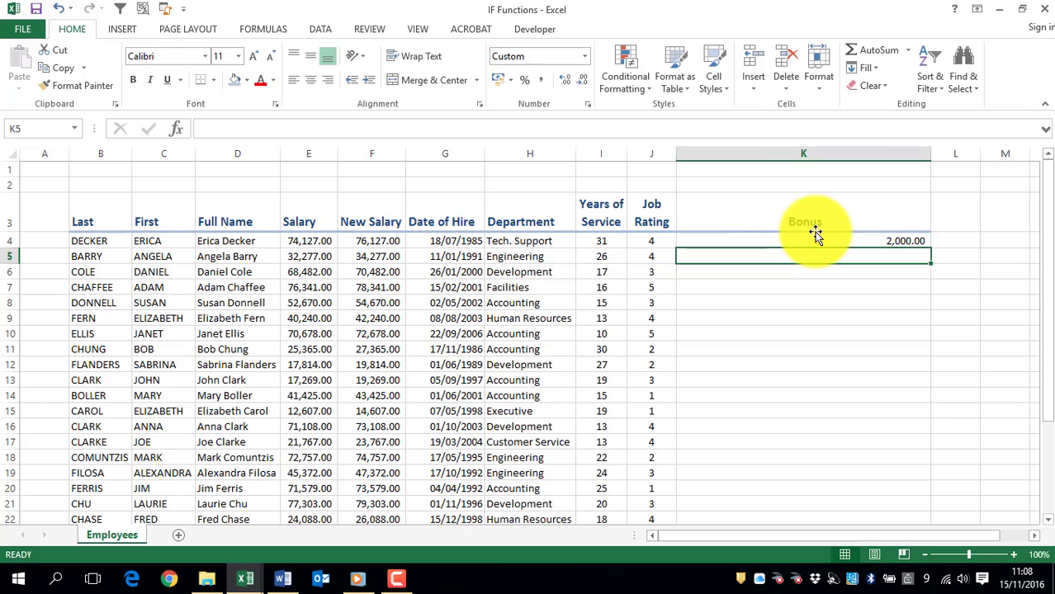
# Step: Fill the K4 bonus formula down to row 24 and autofit the width of column K
pyautogui.click(848, 237)
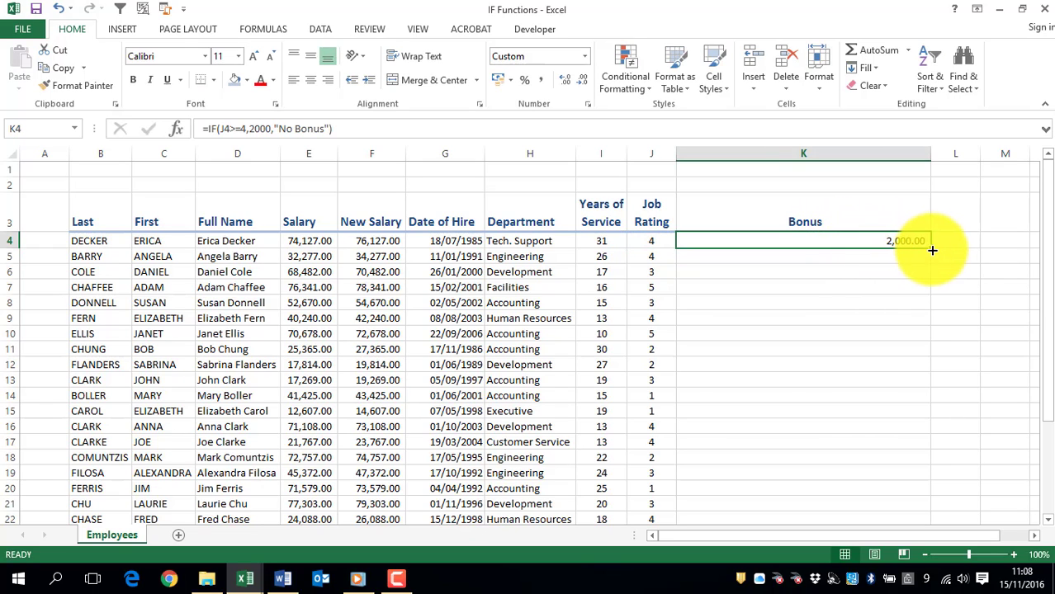
pyautogui.doubleClick(932, 250)
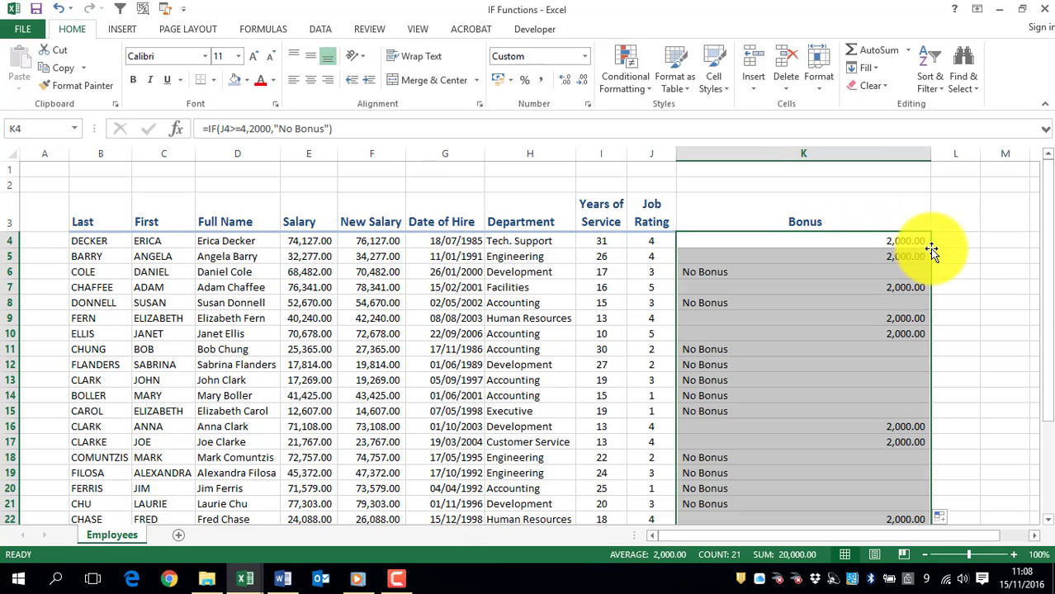
pyautogui.doubleClick(929, 155)
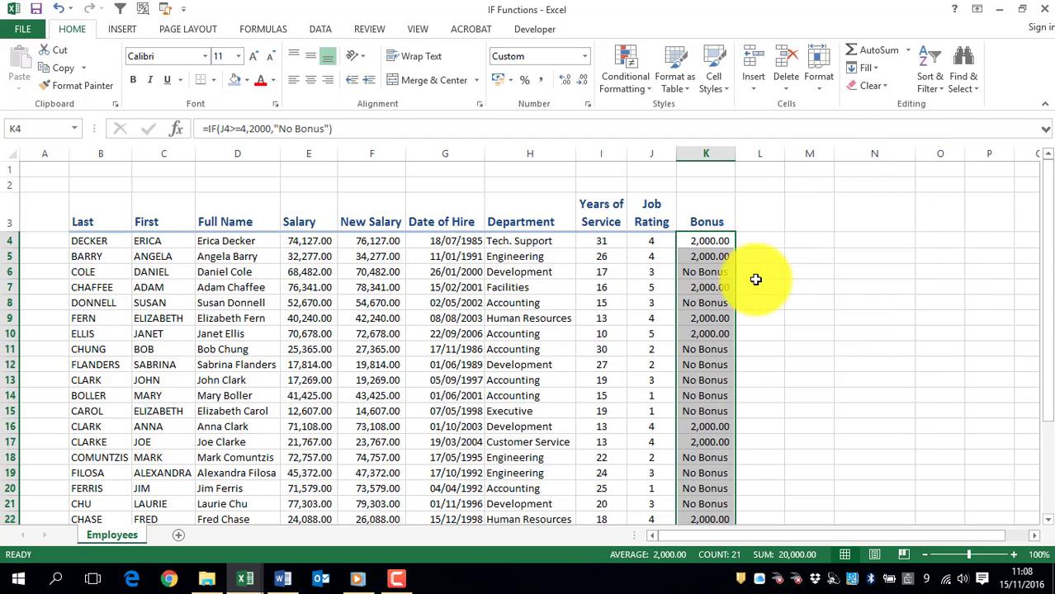
# Step: Check the copied formulas in the Bonus column against the job ratings down to the last employee row
pyautogui.click(708, 301)
pyautogui.click(711, 364)
pyautogui.scroll(-3, 770, 433)
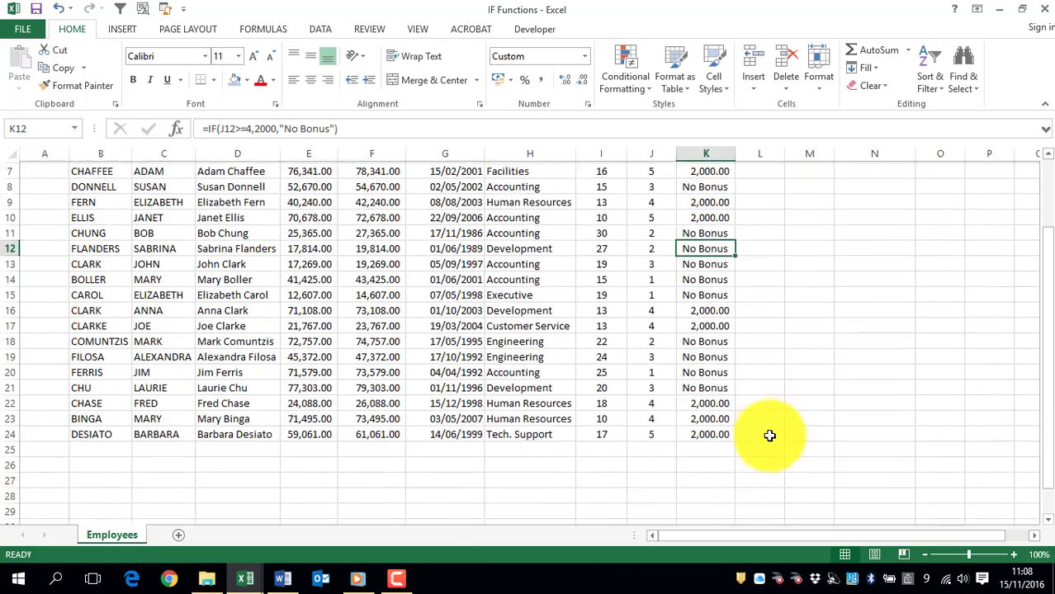
pyautogui.click(706, 370)
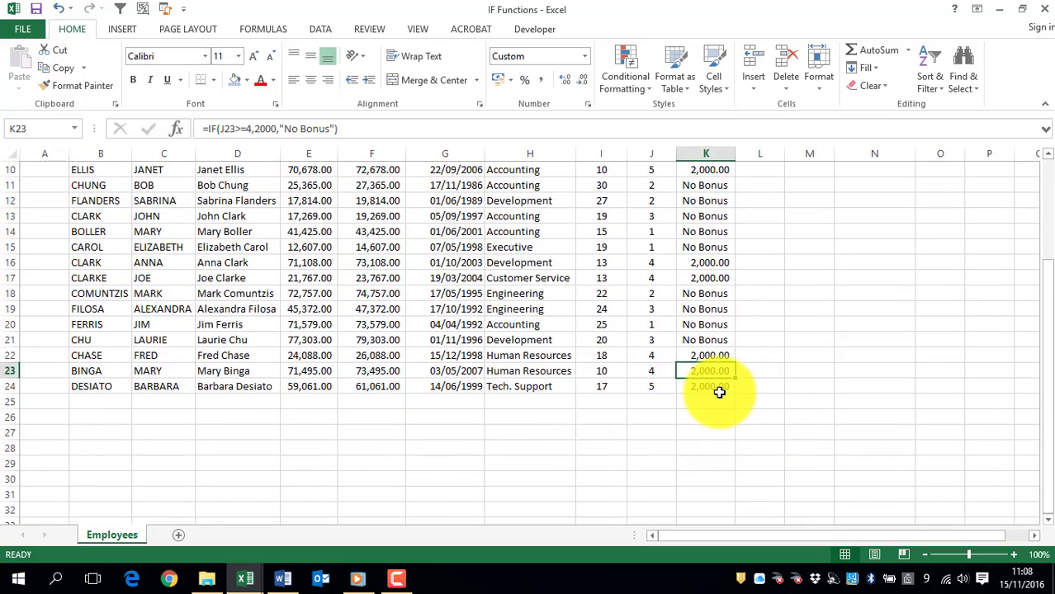
pyautogui.scroll(3, 719, 392)
pyautogui.click(708, 241)
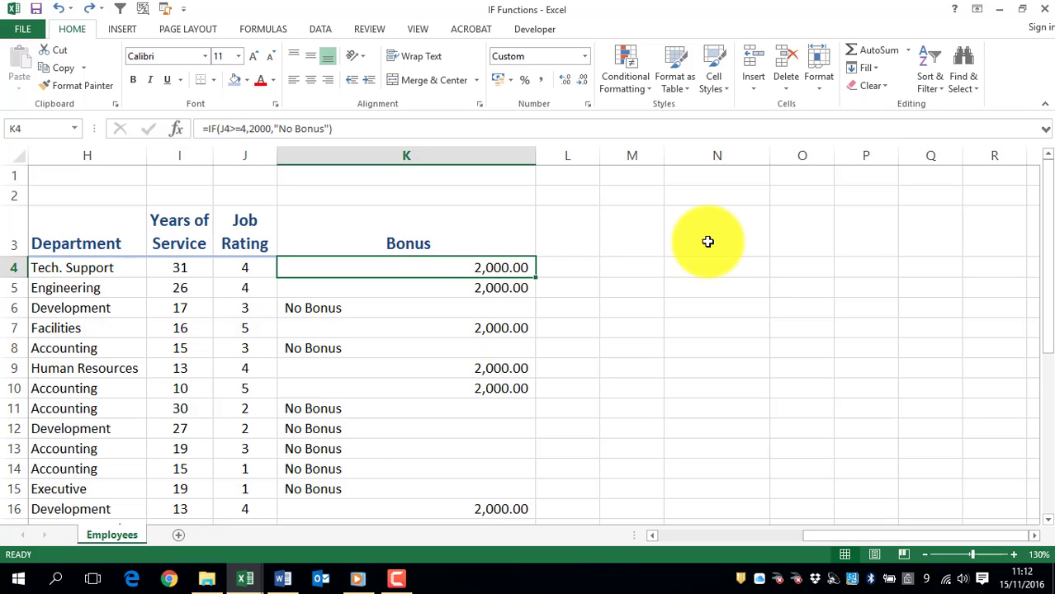
# Step: Insert a nested IF before "No Bonus" in the K4 formula, with the logical test J4=3
pyautogui.doubleClick(427, 268)
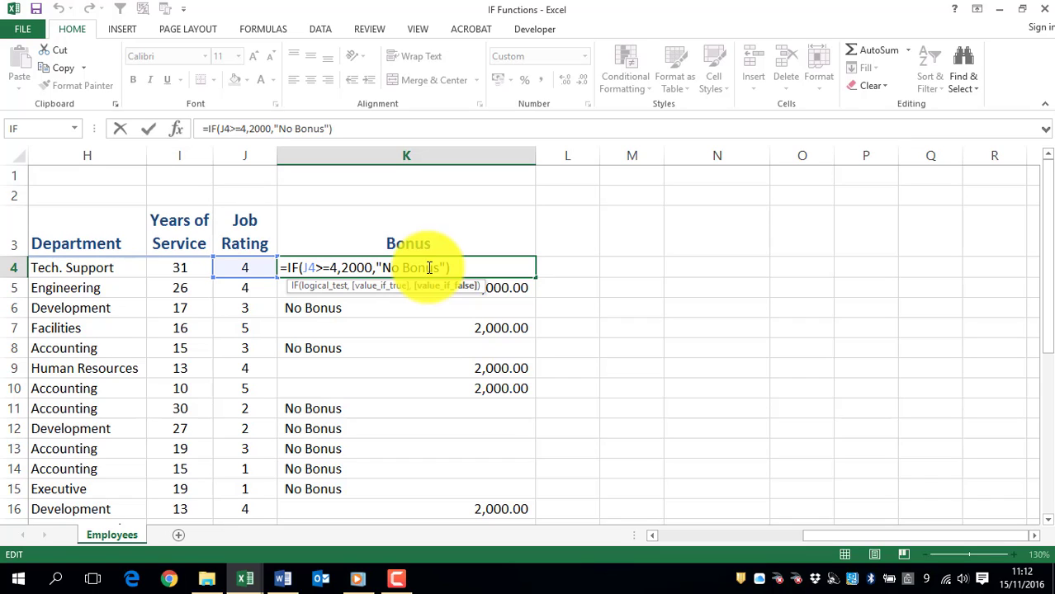
pyautogui.click(338, 271)
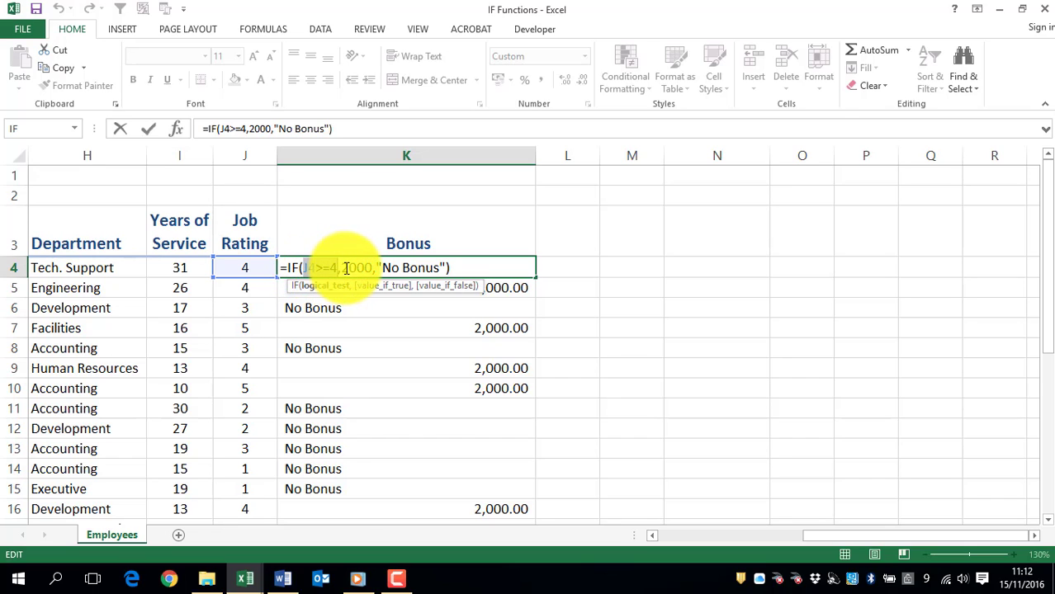
pyautogui.moveTo(372, 269); pyautogui.dragTo(374, 268)
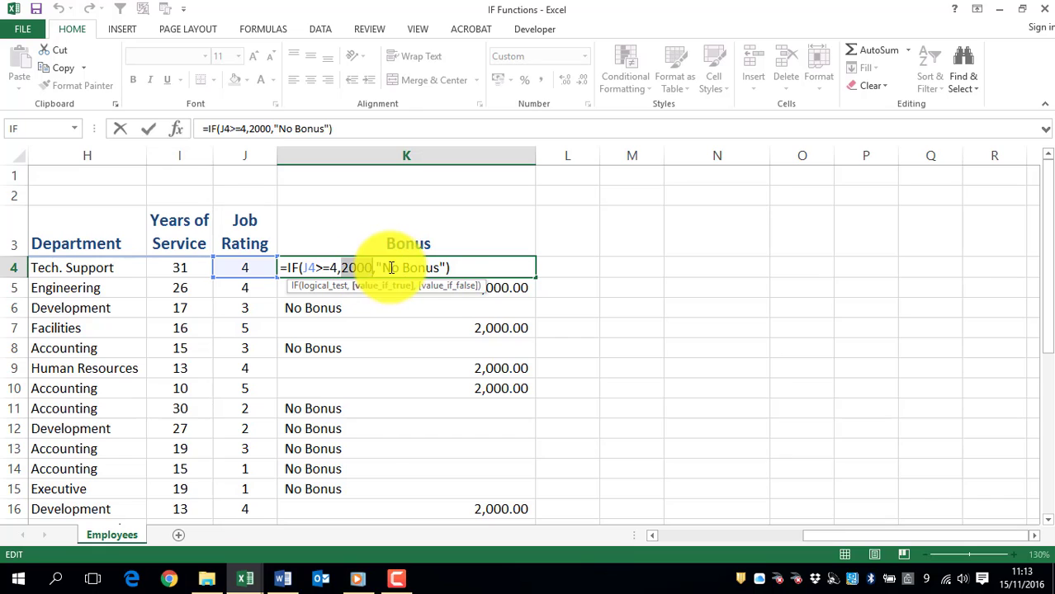
pyautogui.click(374, 269)
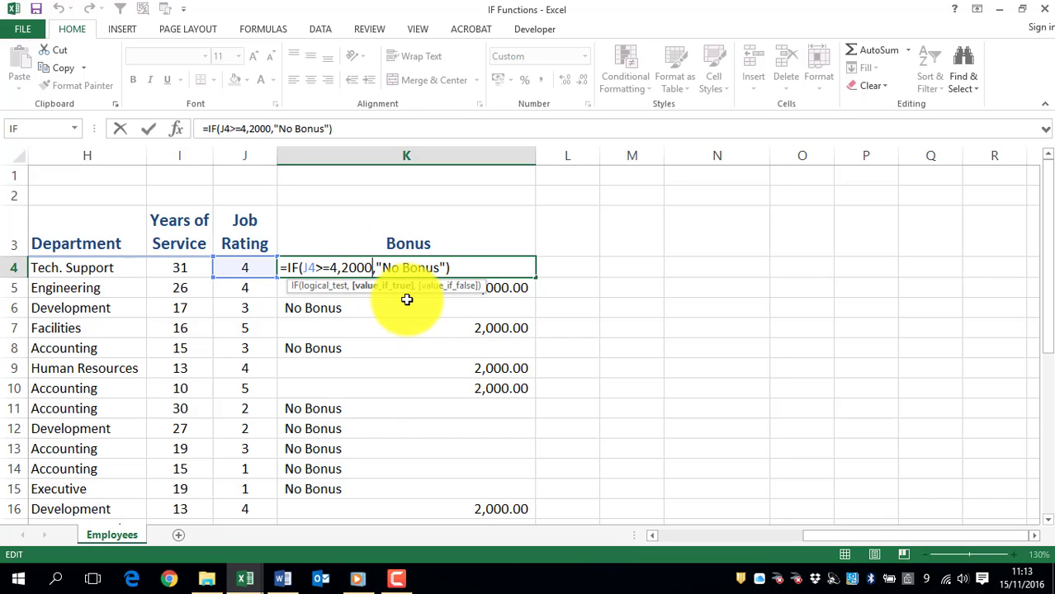
pyautogui.click(377, 268)
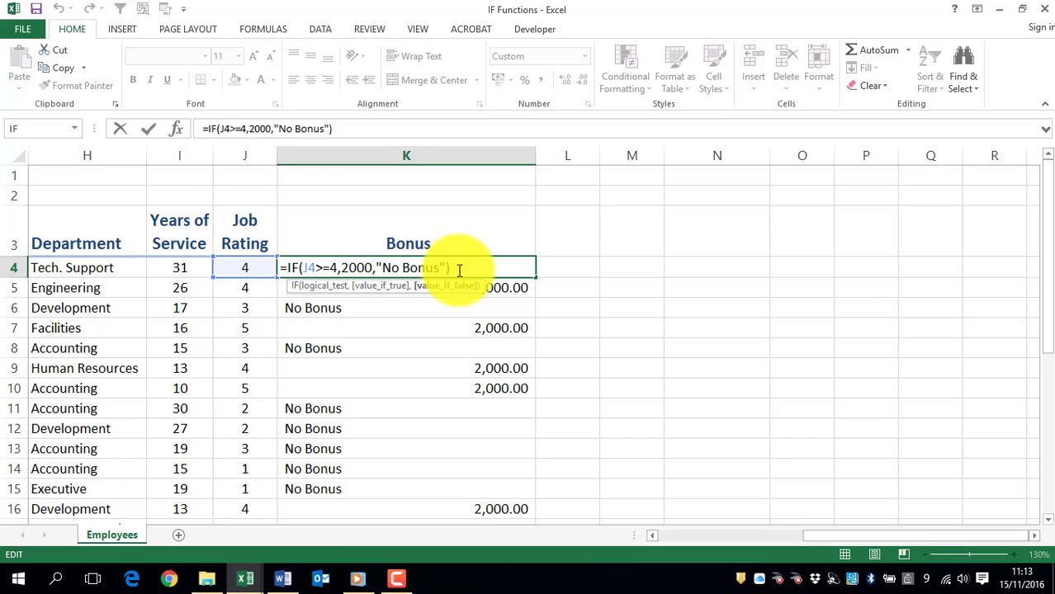
pyautogui.write('if')
pyautogui.press('Tab')
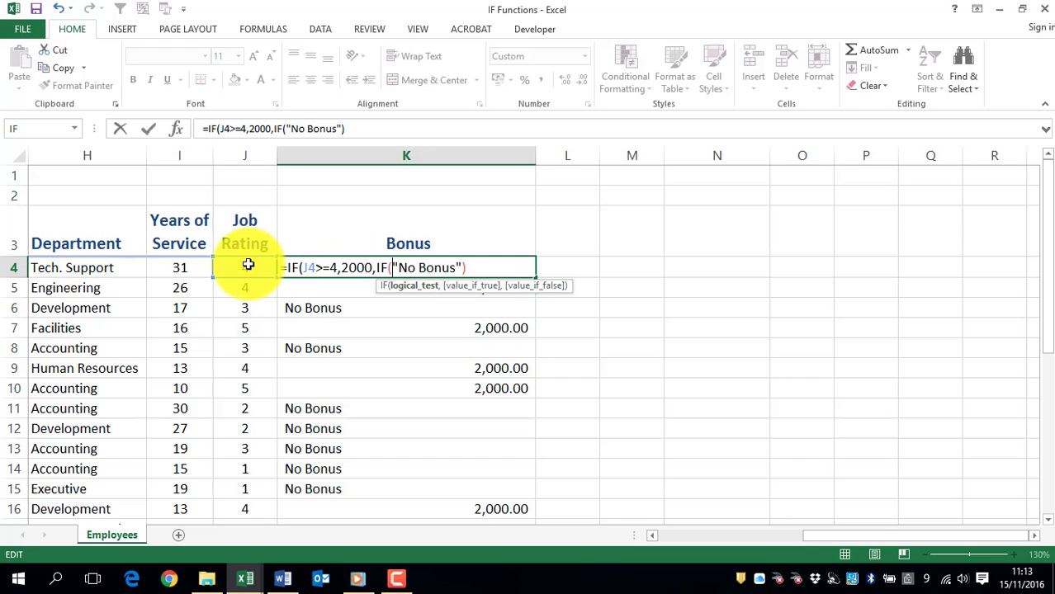
pyautogui.click(248, 266)
pyautogui.write('=')
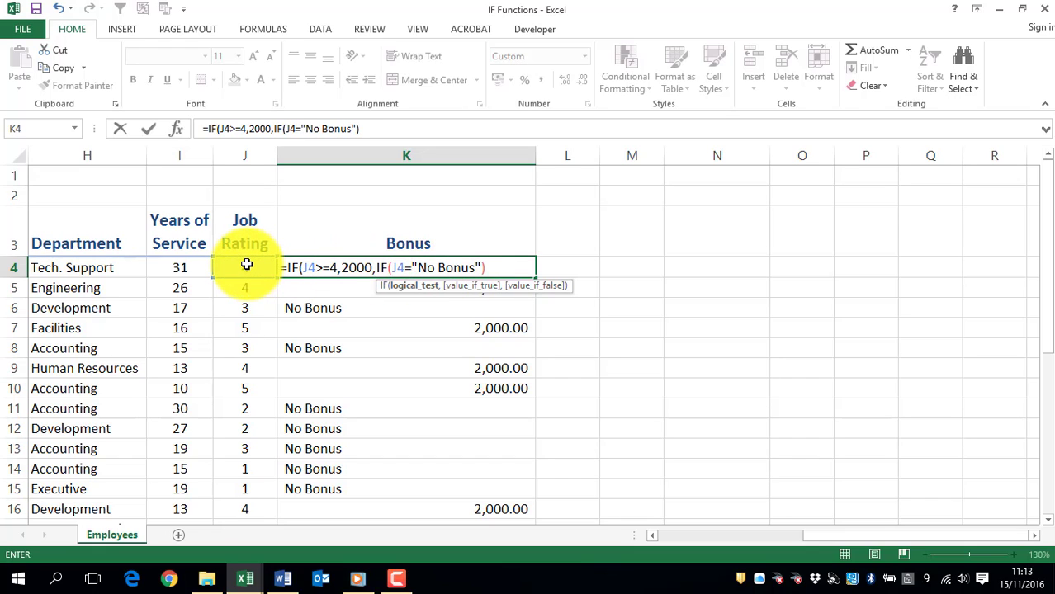
pyautogui.write('3,')
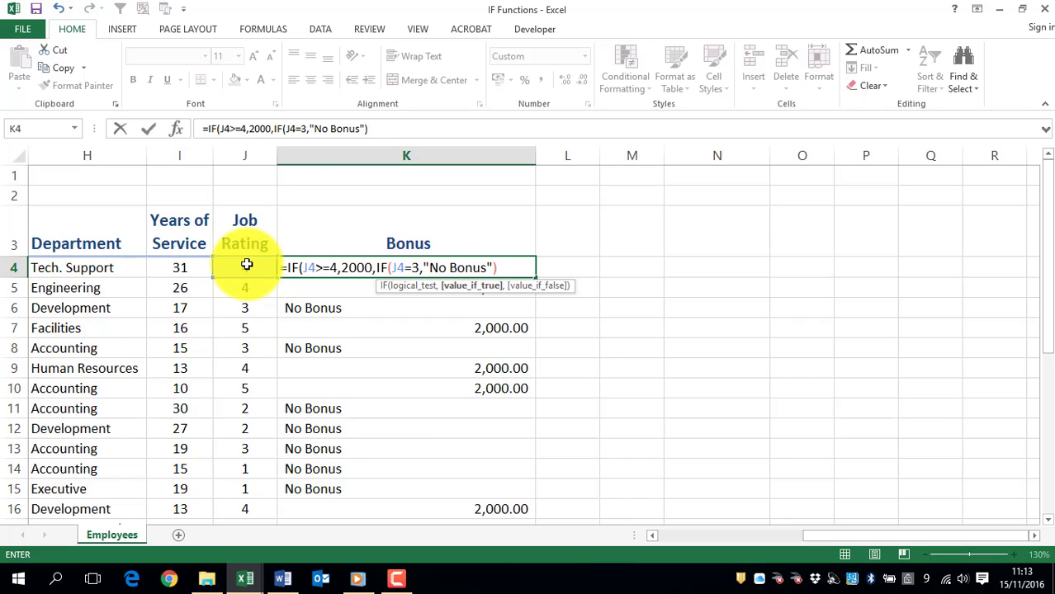
pyautogui.write('750')
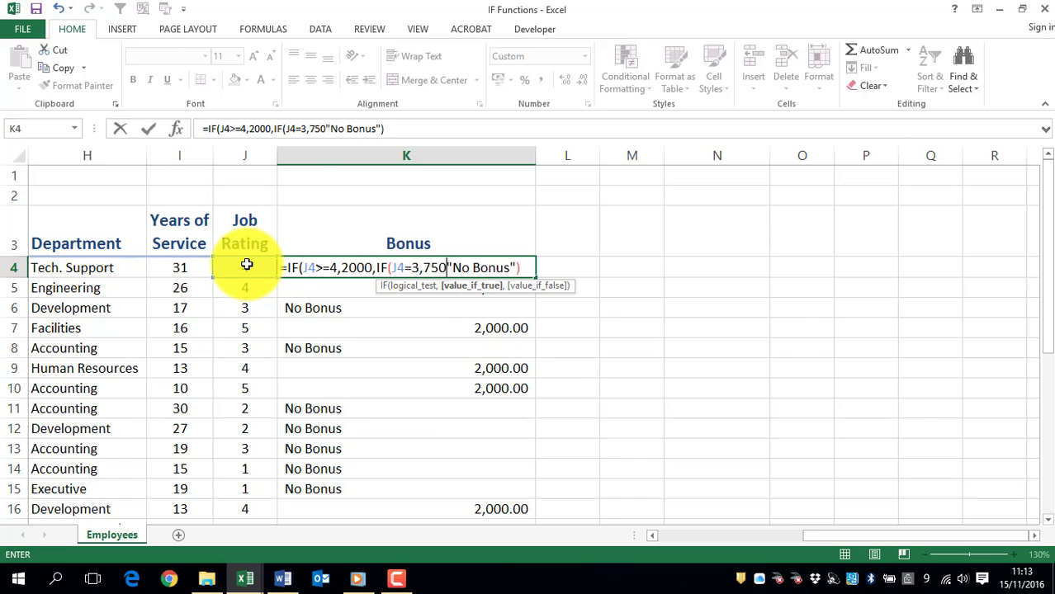
pyautogui.write(',')
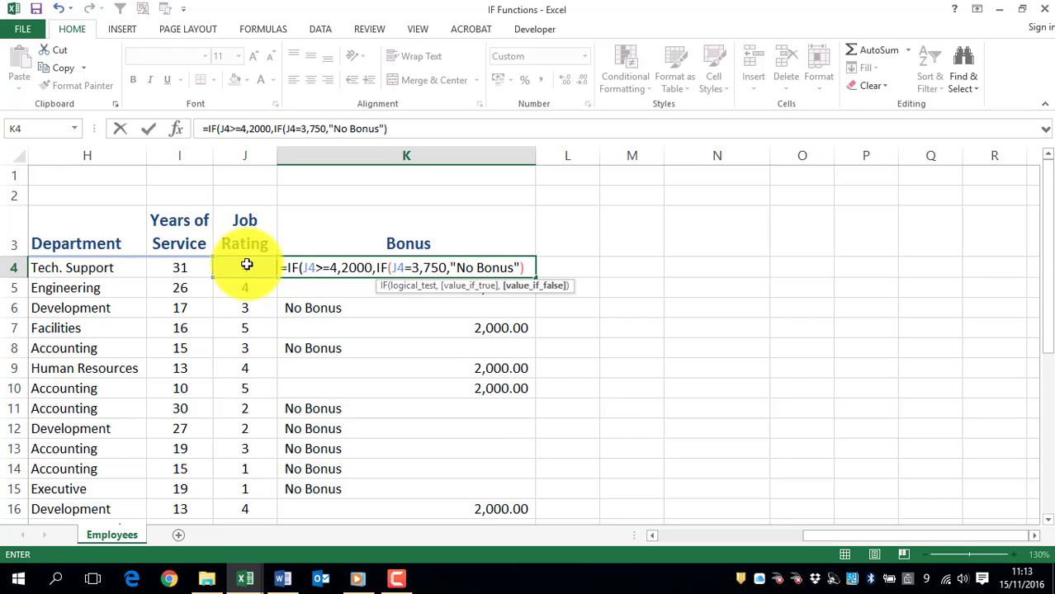
# Step: Complete the nested IF in K4 with 750 as its true value before "No Bonus", closing both functions
pyautogui.click(525, 269)
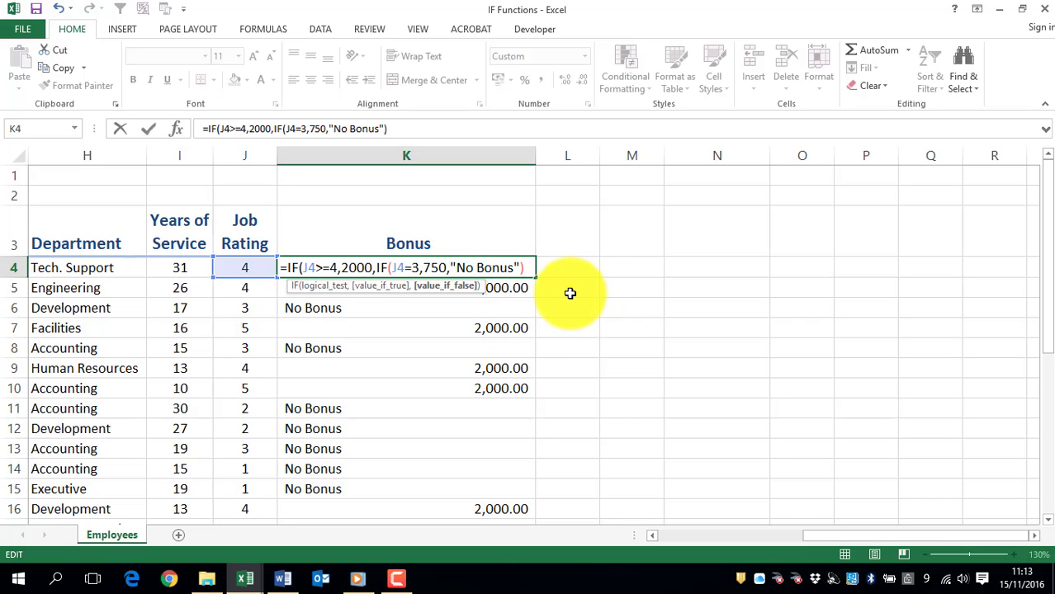
pyautogui.write(')')
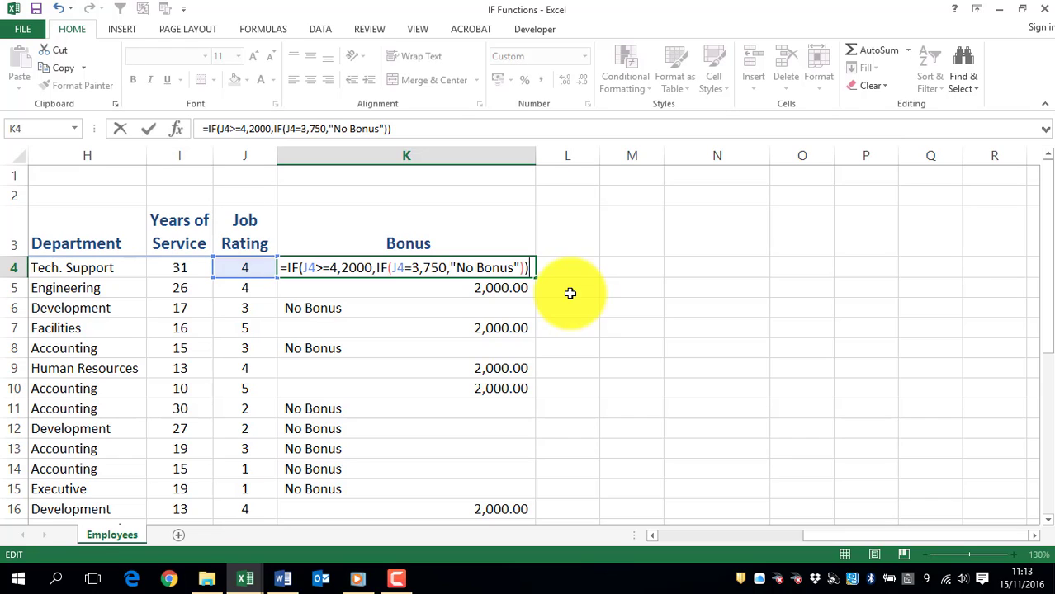
pyautogui.press('Return')
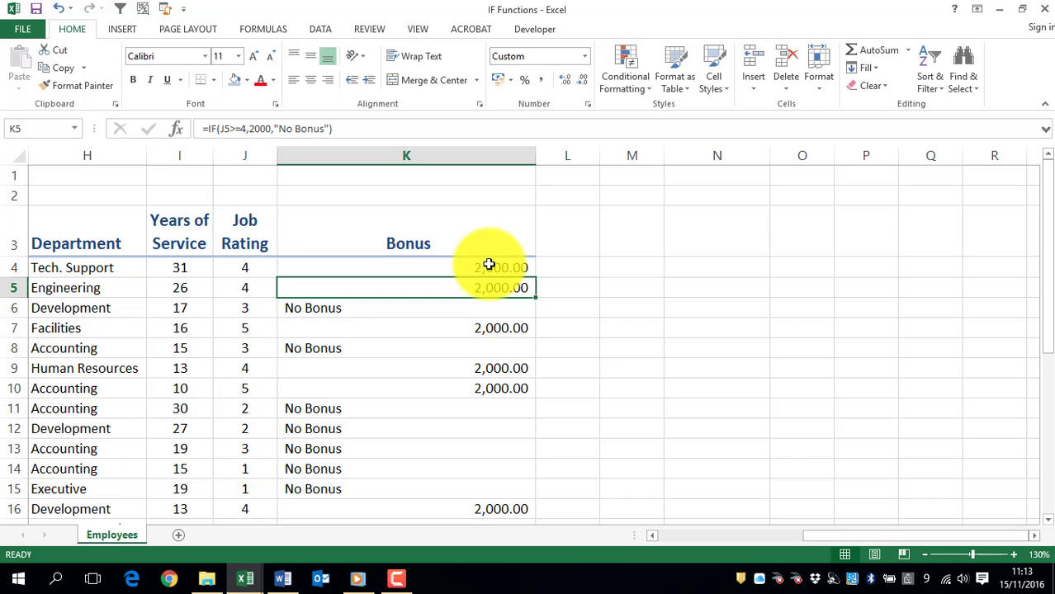
# Step: Fill the nested IF formula from K4 down to row 24 and check the copied formulas in the Bonus column
pyautogui.click(488, 264)
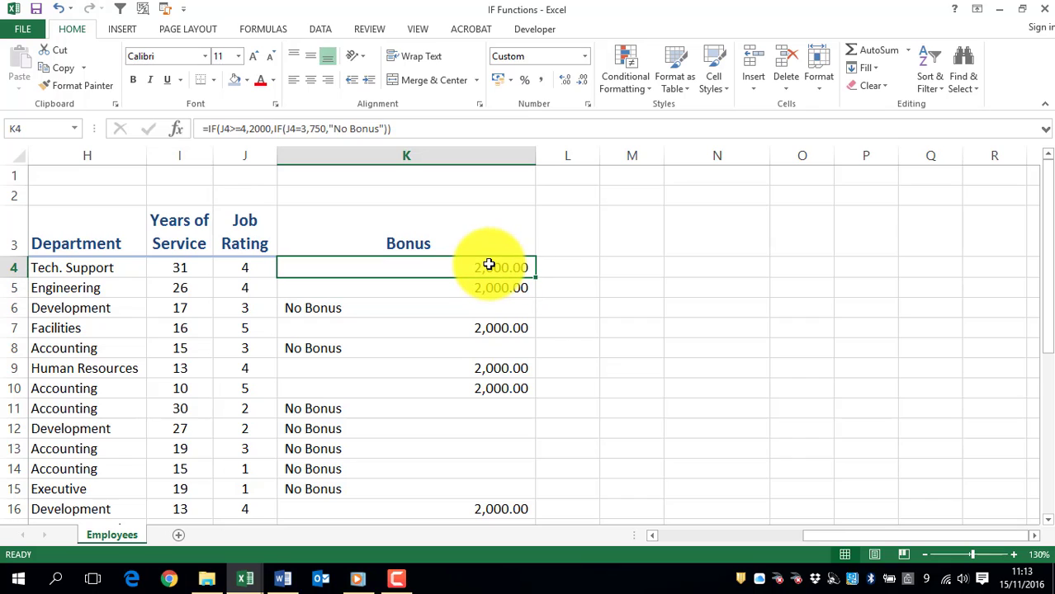
pyautogui.doubleClick(538, 278)
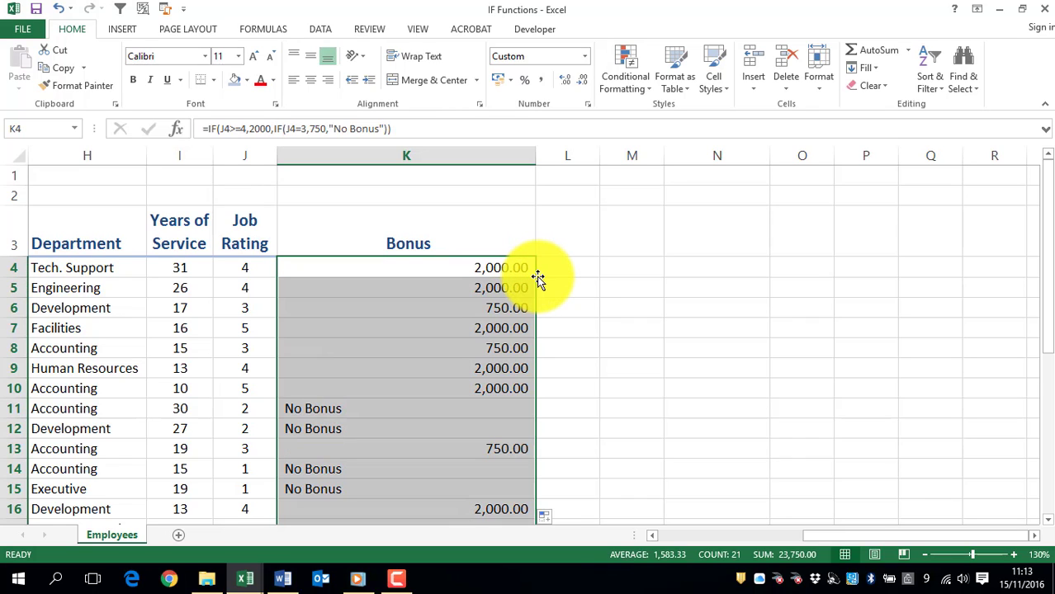
pyautogui.click(495, 307)
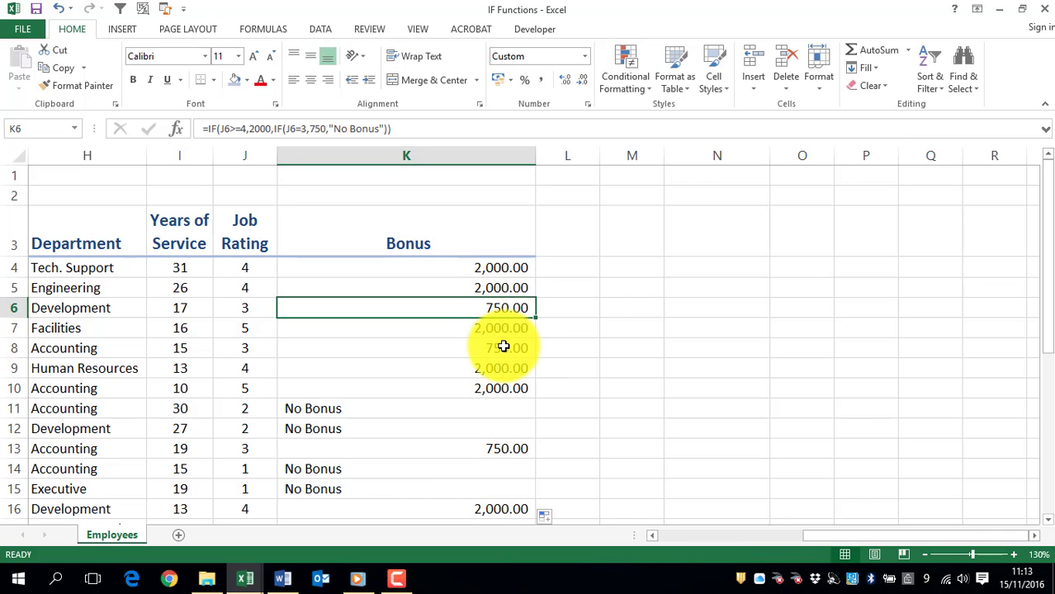
pyautogui.click(503, 347)
pyautogui.scroll(-2, 596, 394)
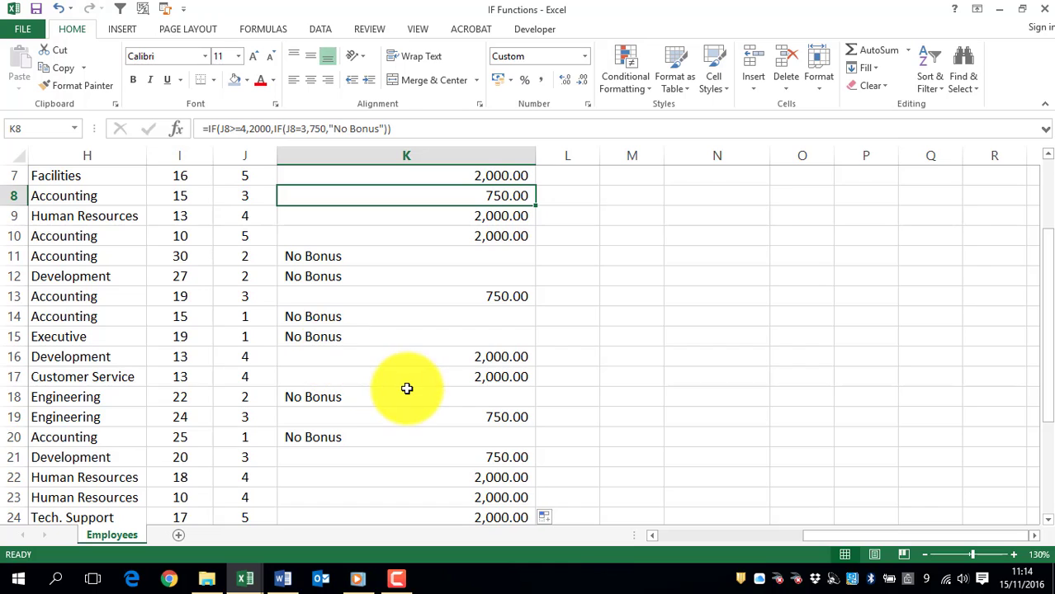
pyautogui.scroll(-2, 407, 388)
pyautogui.scroll(4, 407, 388)
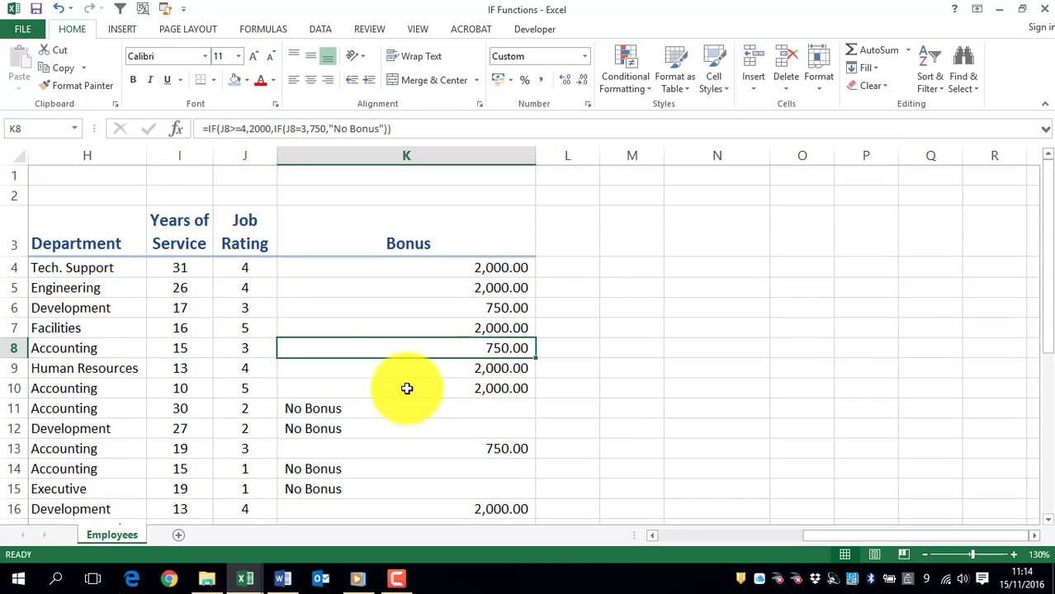
pyautogui.click(481, 266)
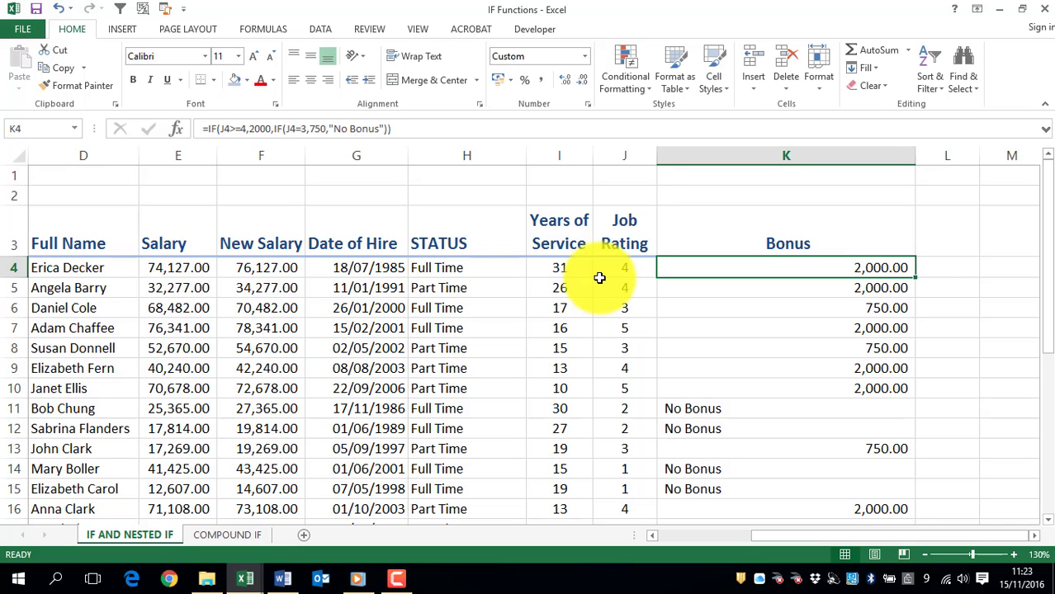
# Step: On the COMPOUND IF sheet, enter the labels AND in M4 and OR in N4
pyautogui.click(227, 535)
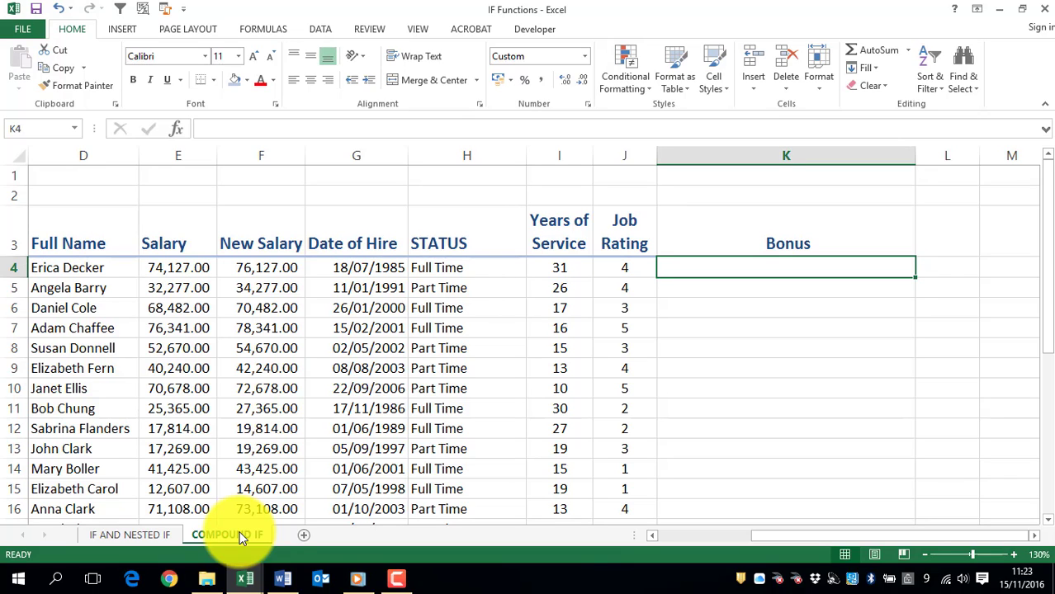
pyautogui.press('Right')
pyautogui.press('Right')
pyautogui.press('Right')
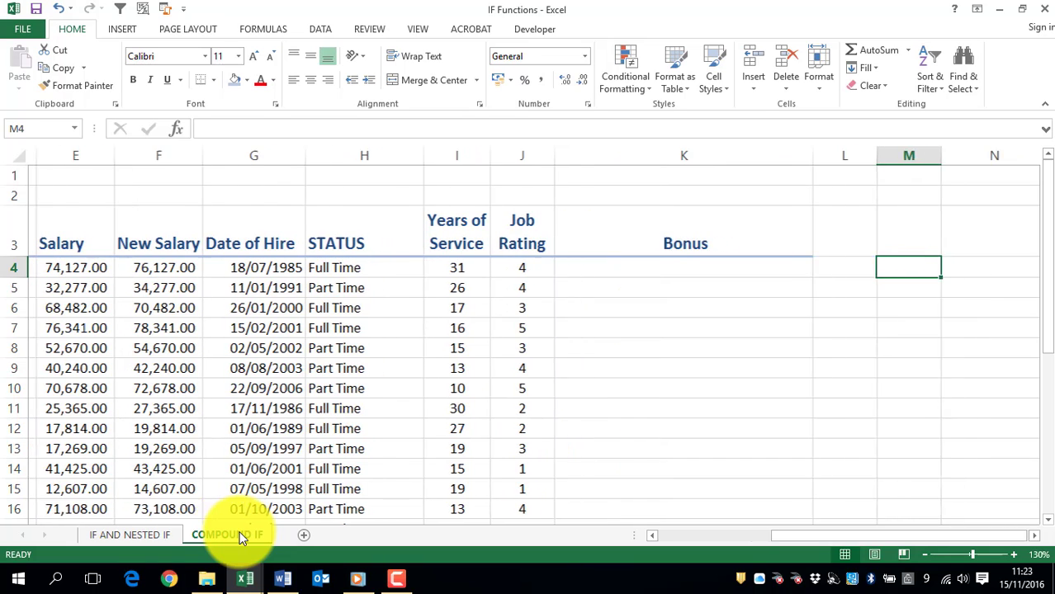
pyautogui.press('Left')
pyautogui.write('AND')
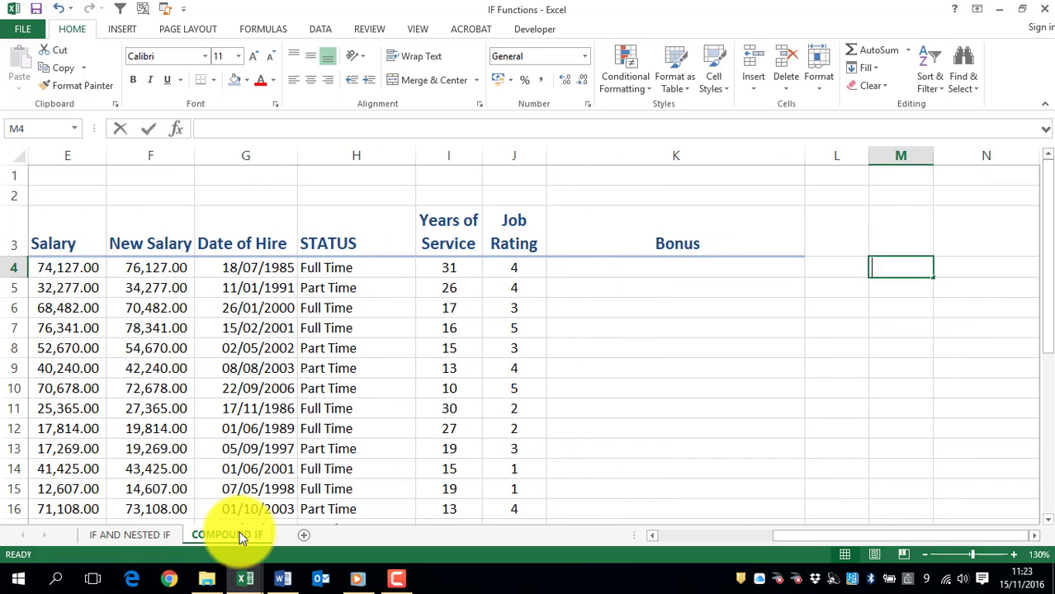
pyautogui.press('Tab')
pyautogui.write('OR')
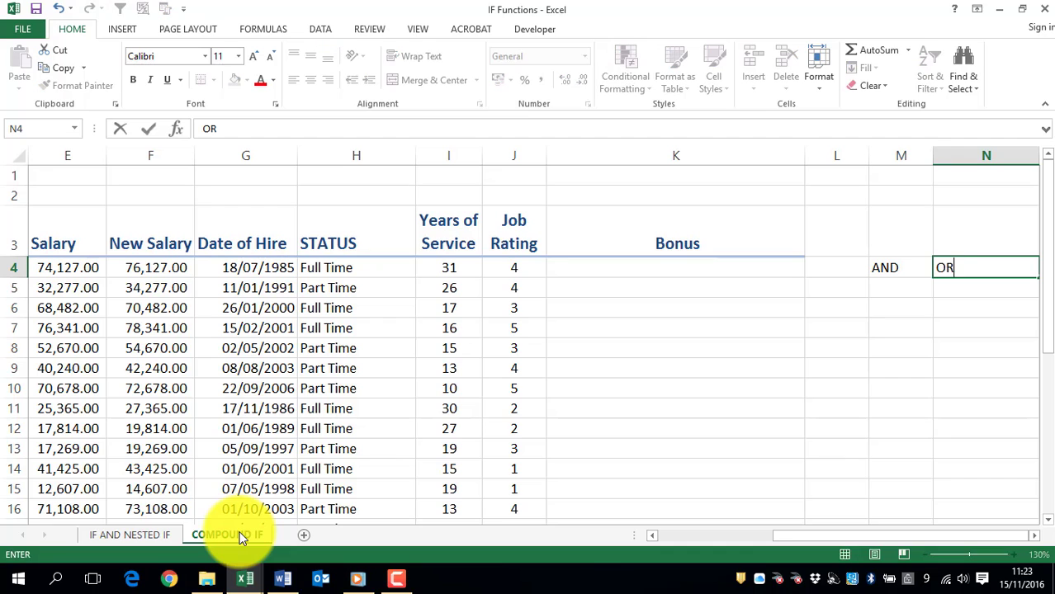
pyautogui.press('Return')
pyautogui.press('Up')
pyautogui.press('Right')
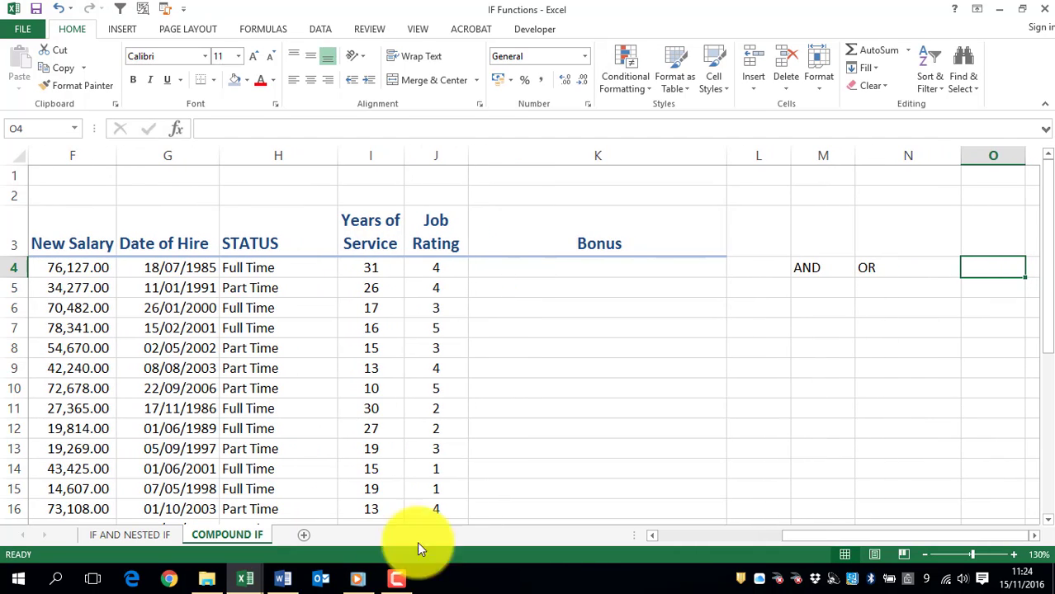
# Step: View the descriptions of the AND function in M5 and the OR function in N5, discarding both entries
pyautogui.click(815, 287)
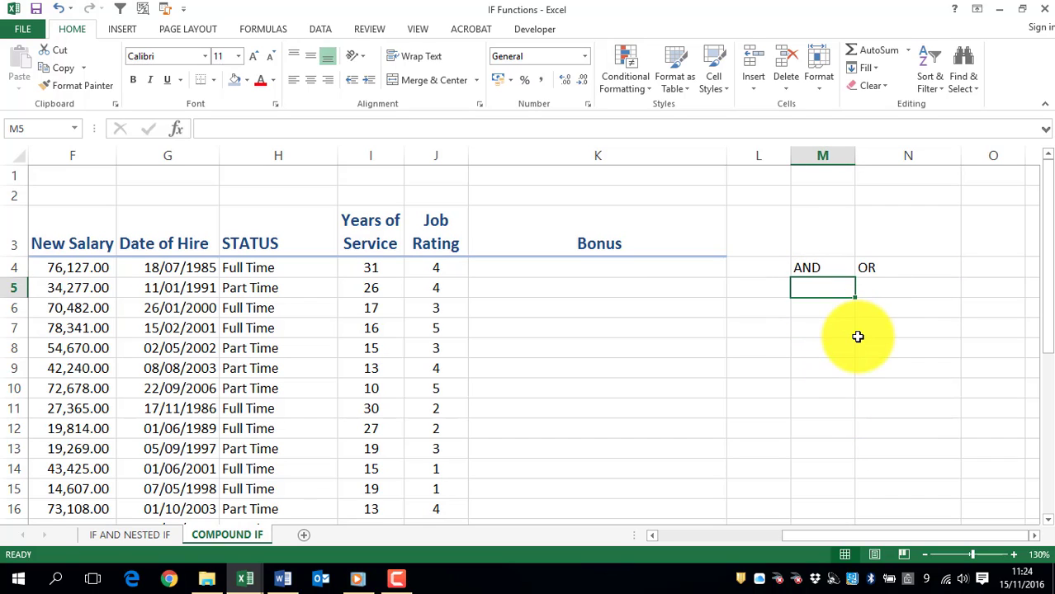
pyautogui.write('=AND(')
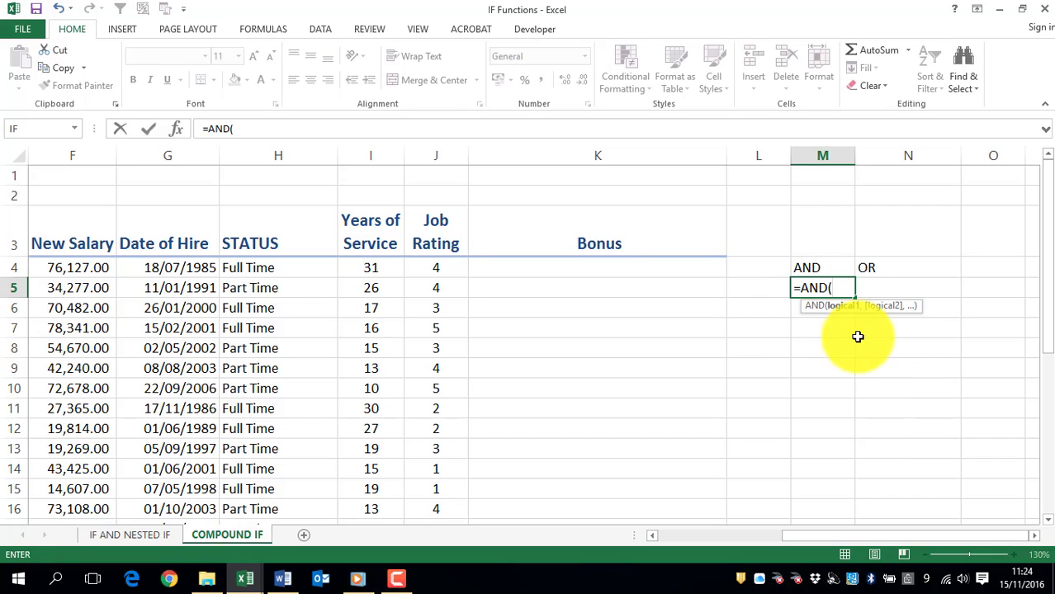
pyautogui.press('BackSpace')
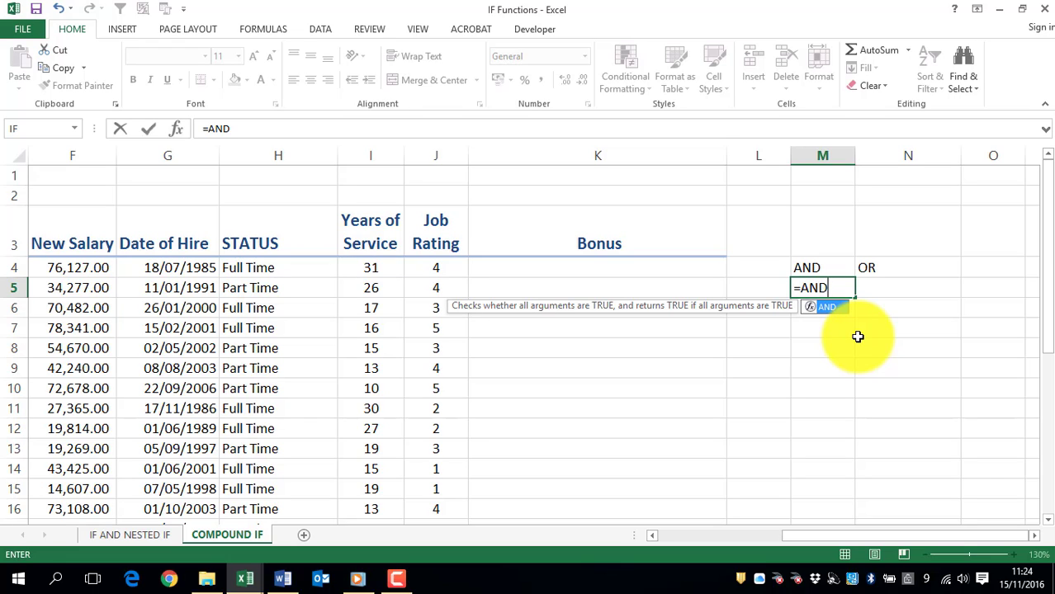
pyautogui.press('Escape')
pyautogui.press('Escape')
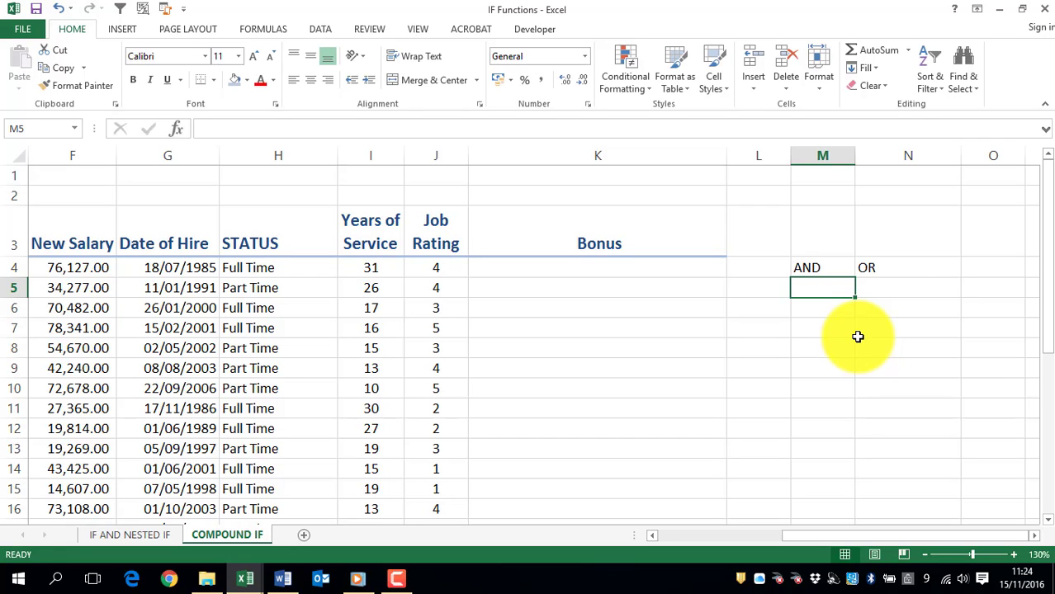
pyautogui.press('Right')
pyautogui.write('=OR')
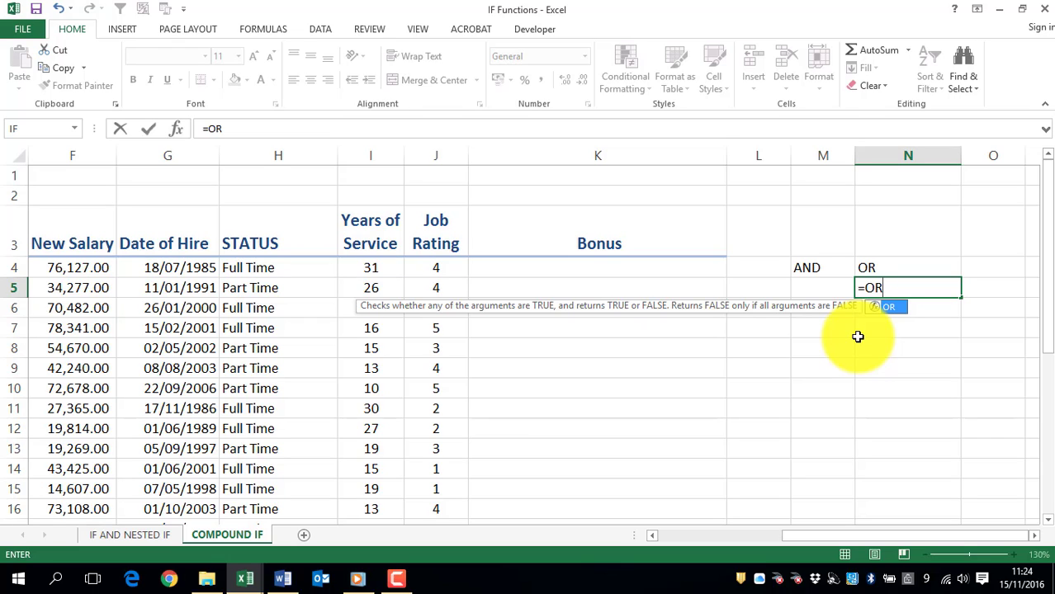
pyautogui.press('Escape')
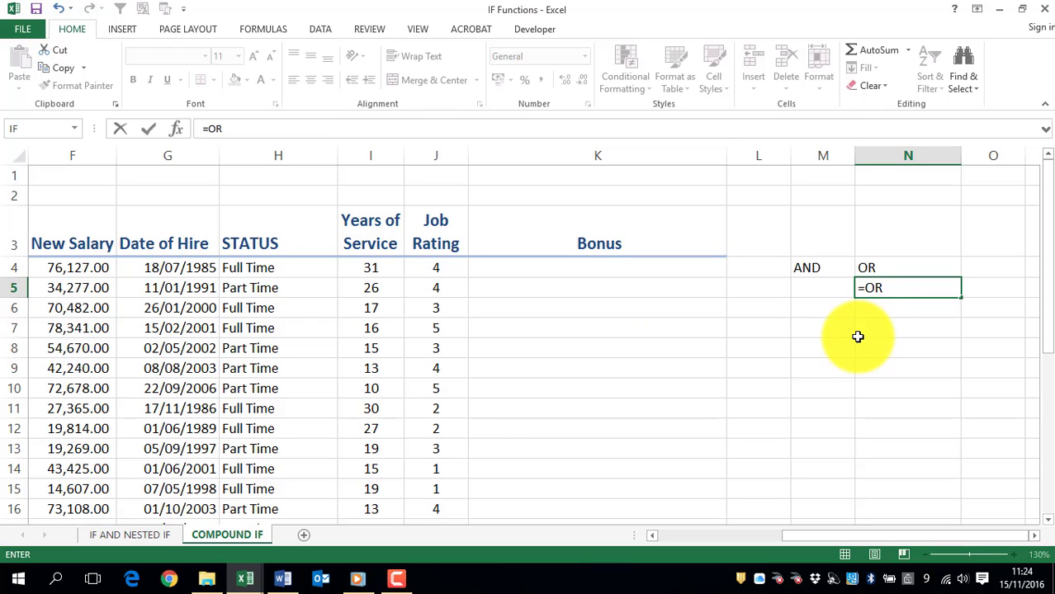
pyautogui.press('Escape')
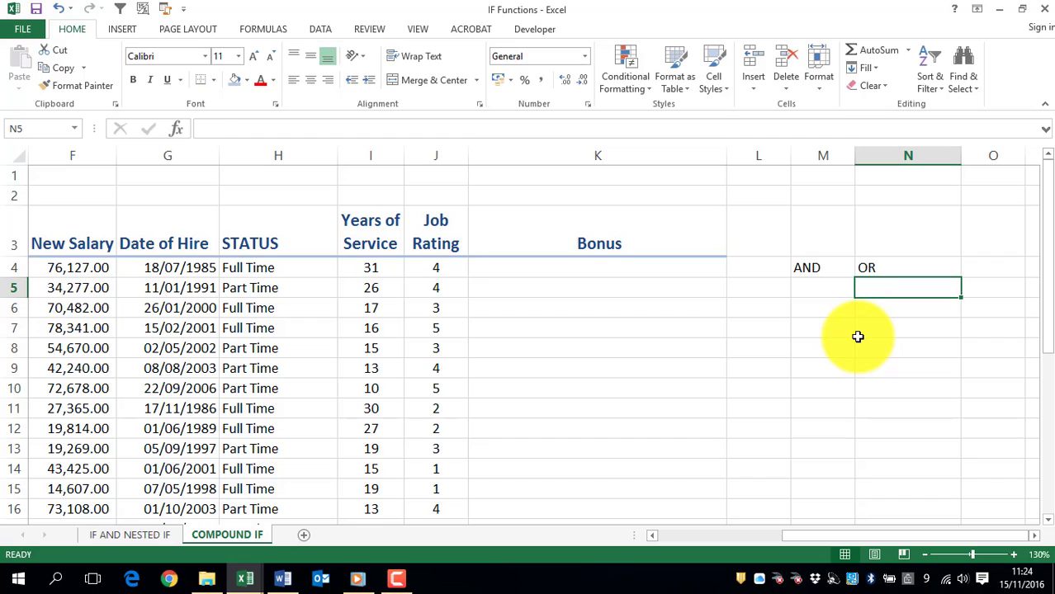
# Step: Start an IF formula in Bonus cell K4 with a nested AND function whose first condition is J4>=F
pyautogui.click(512, 269)
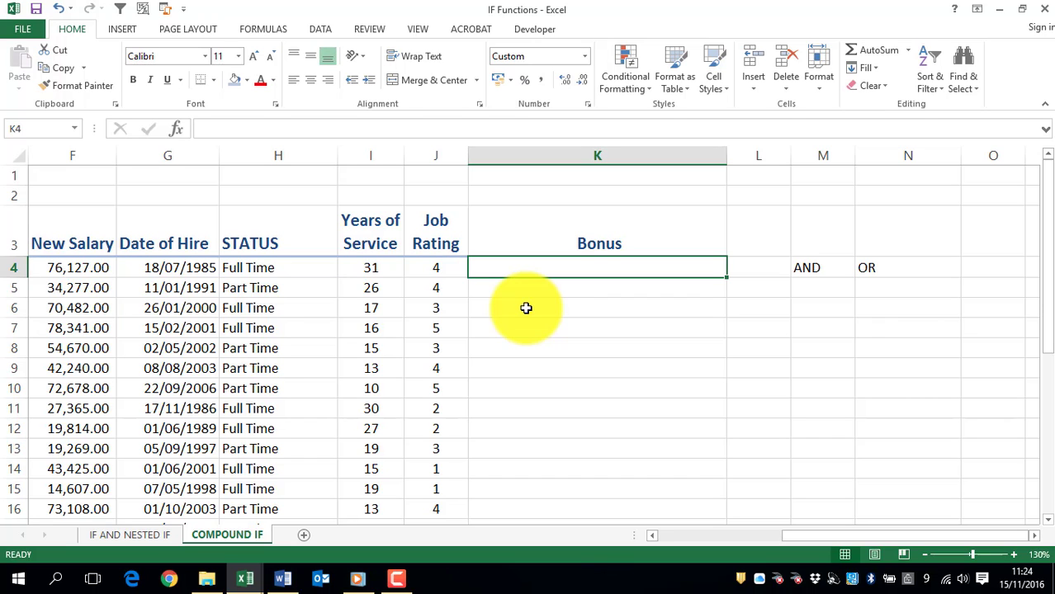
pyautogui.click(653, 537)
pyautogui.click(655, 539)
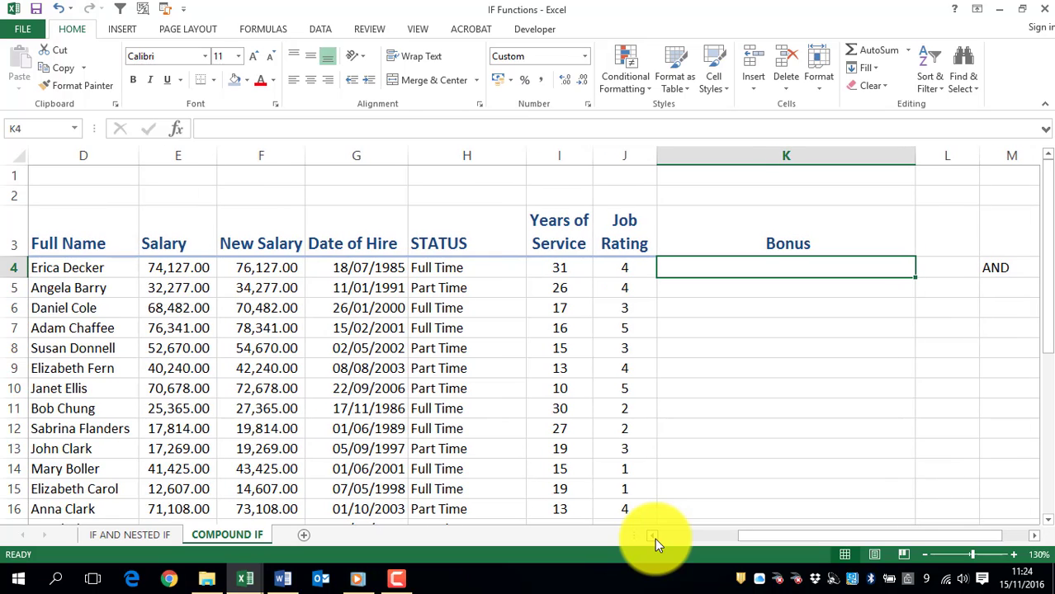
pyautogui.write('=IF')
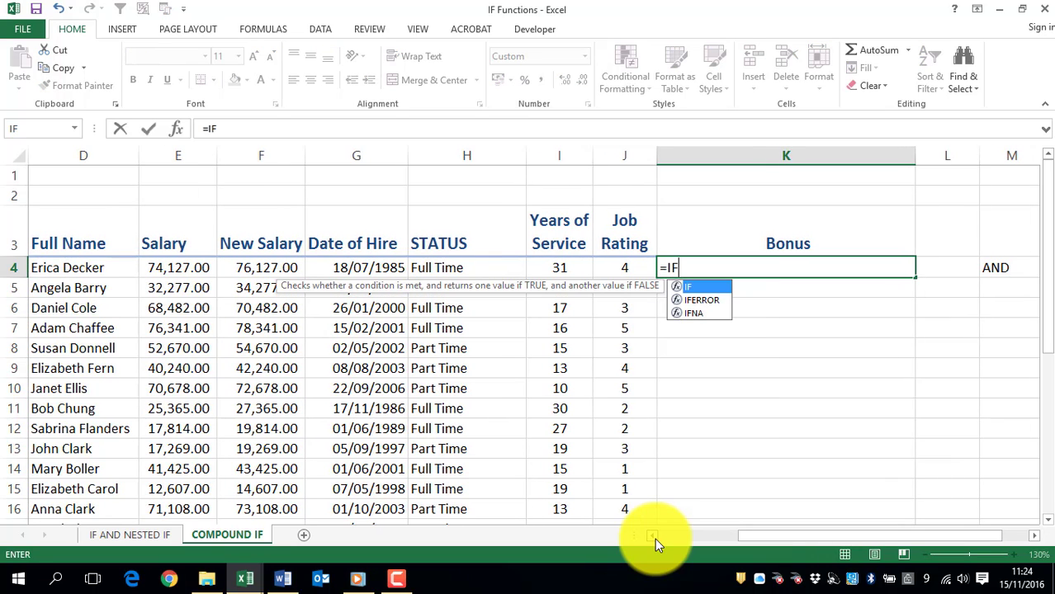
pyautogui.write('(')
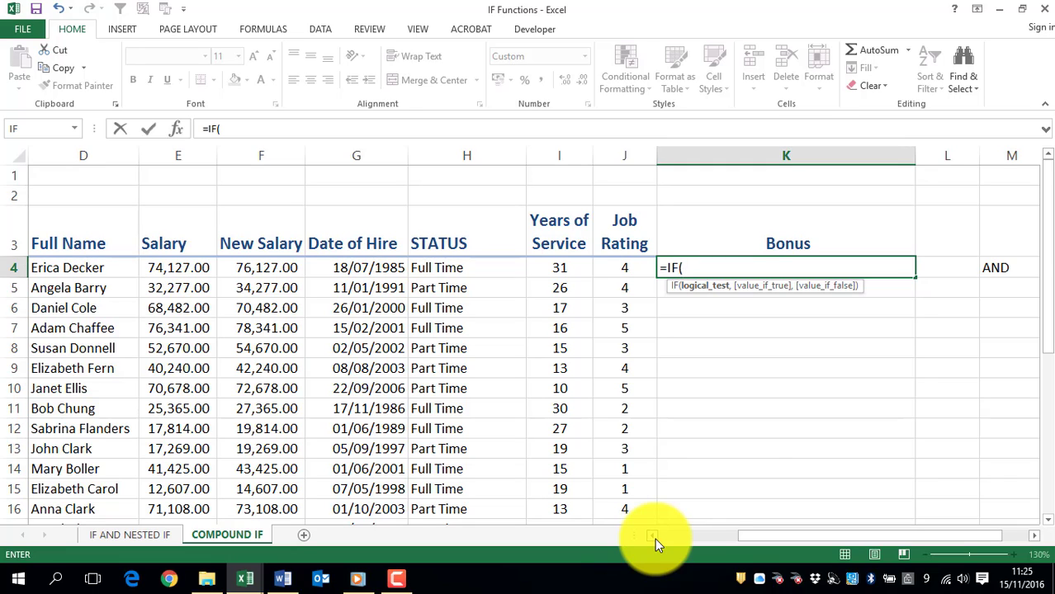
pyautogui.write('AND(')
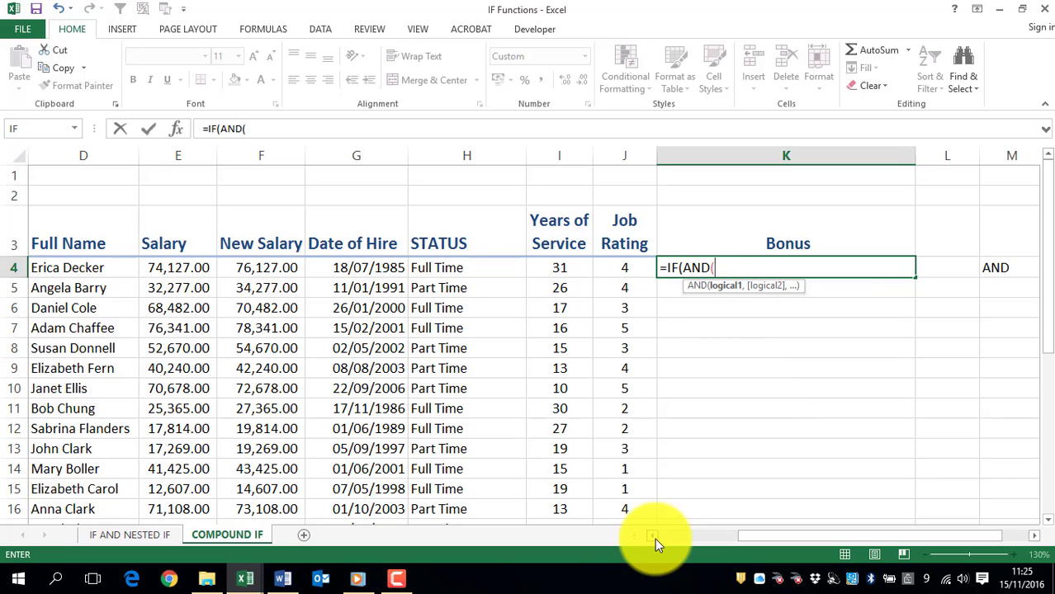
pyautogui.click(615, 268)
pyautogui.write('>')
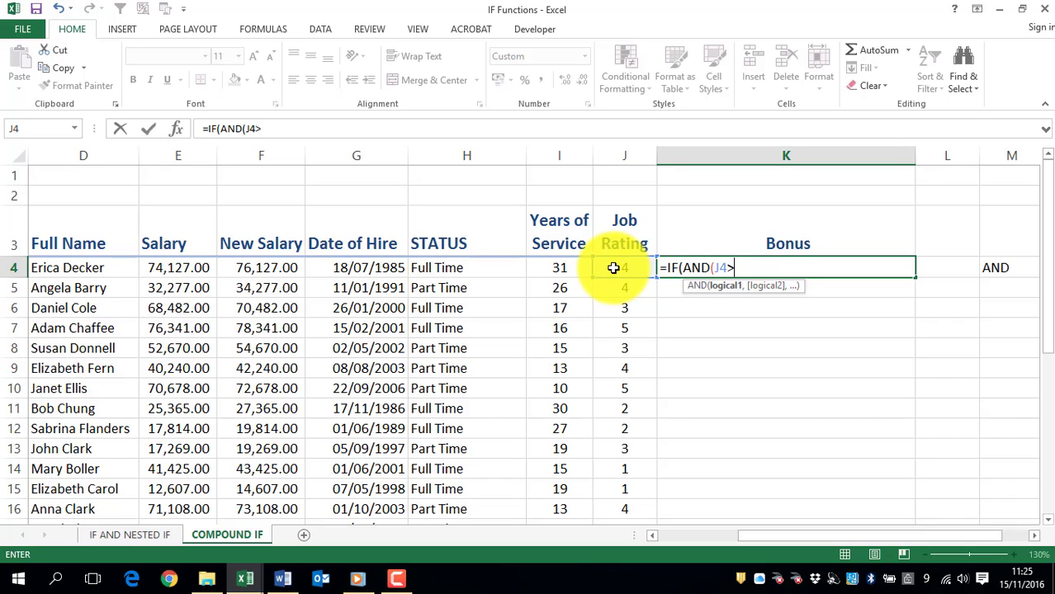
pyautogui.write('=F')
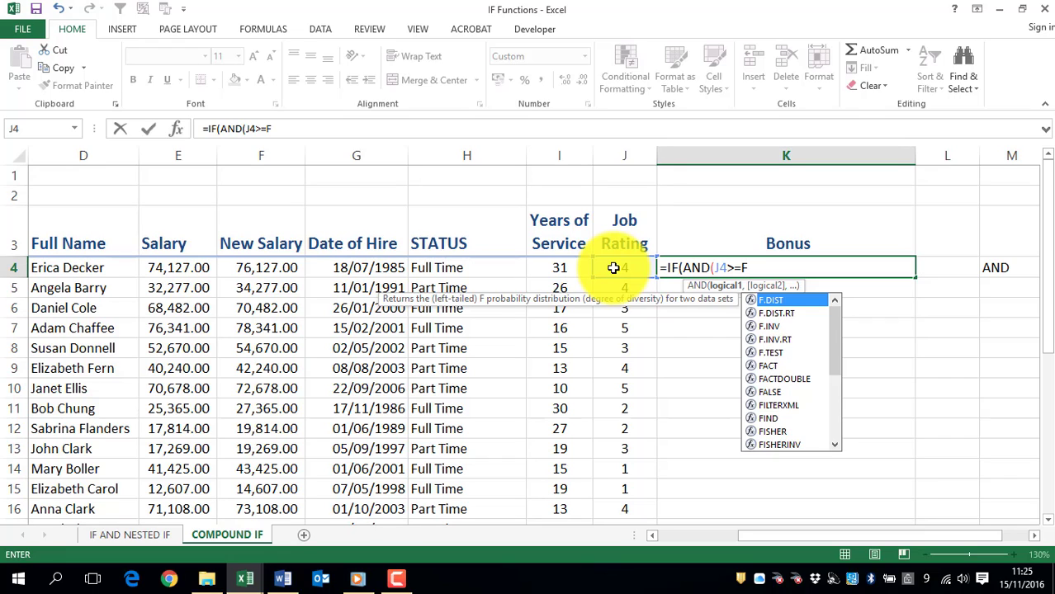
pyautogui.write(',')
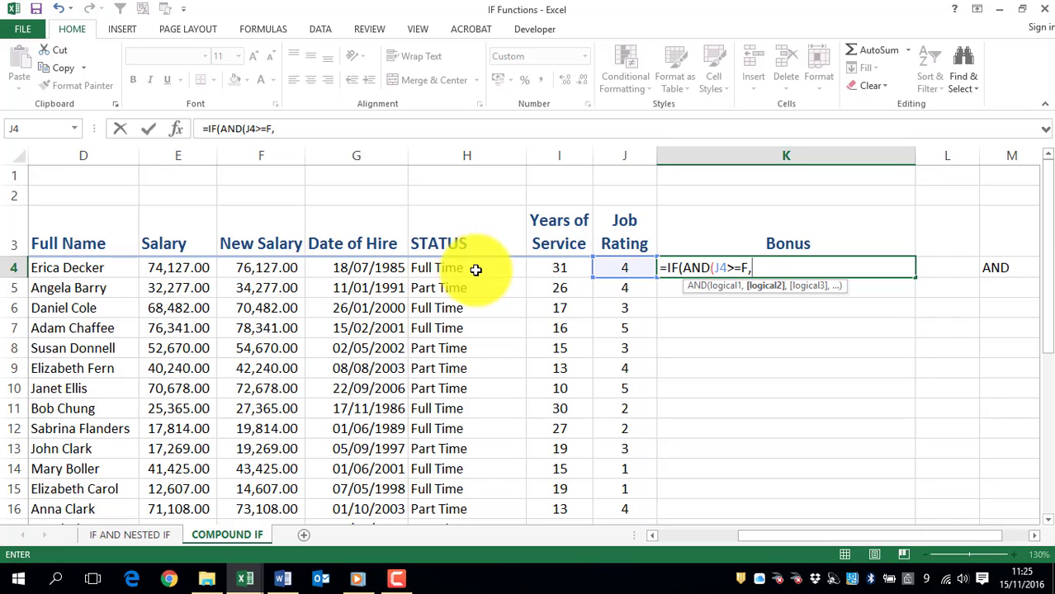
# Step: Add H4="Full Time" as the second condition of the AND function in K4 and close the AND function
pyautogui.click(450, 269)
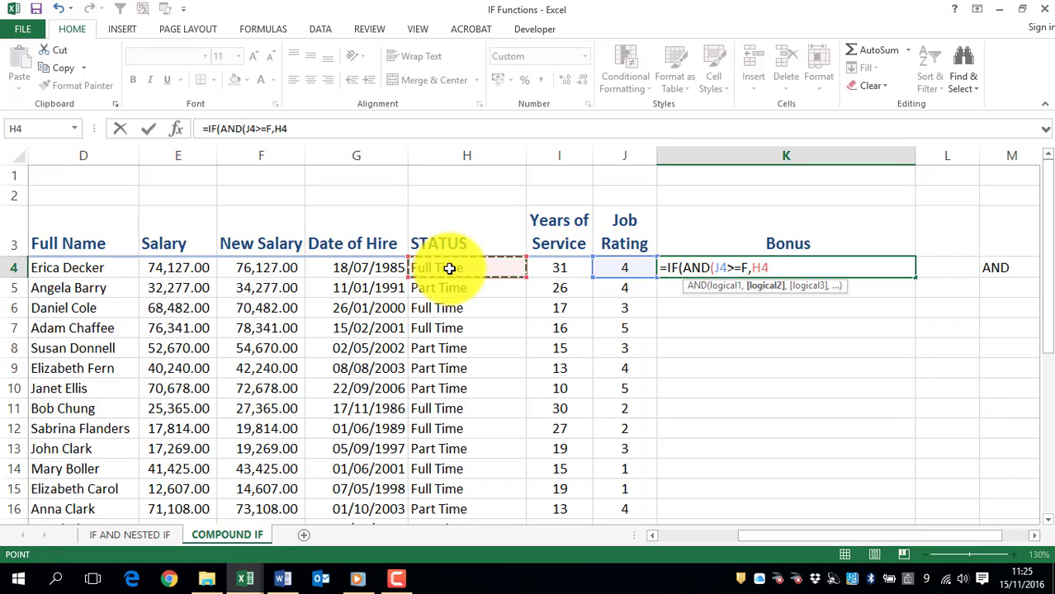
pyautogui.write('=')
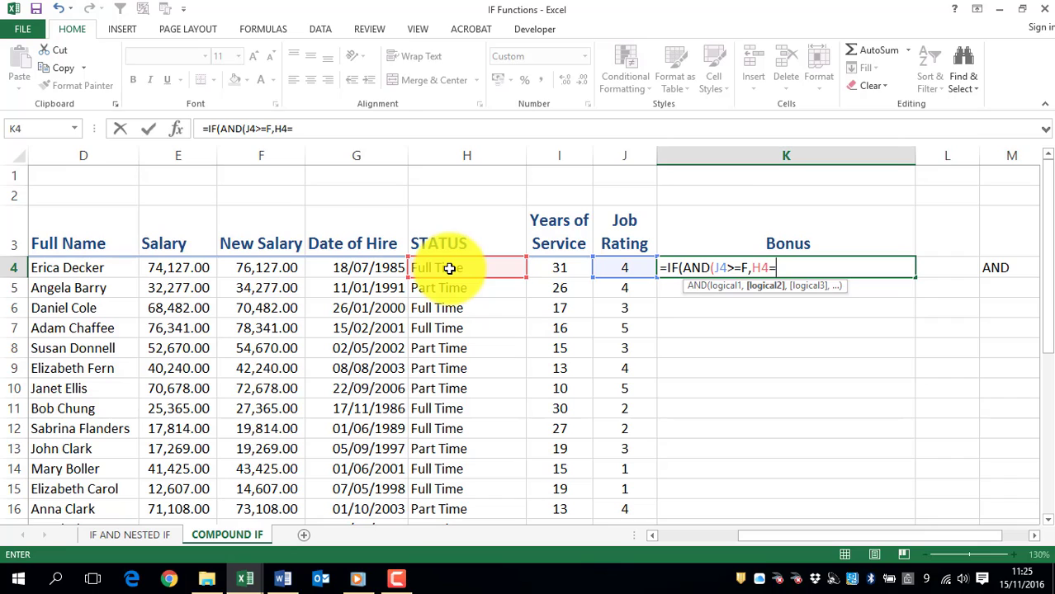
pyautogui.write('""')
pyautogui.click(785, 268)
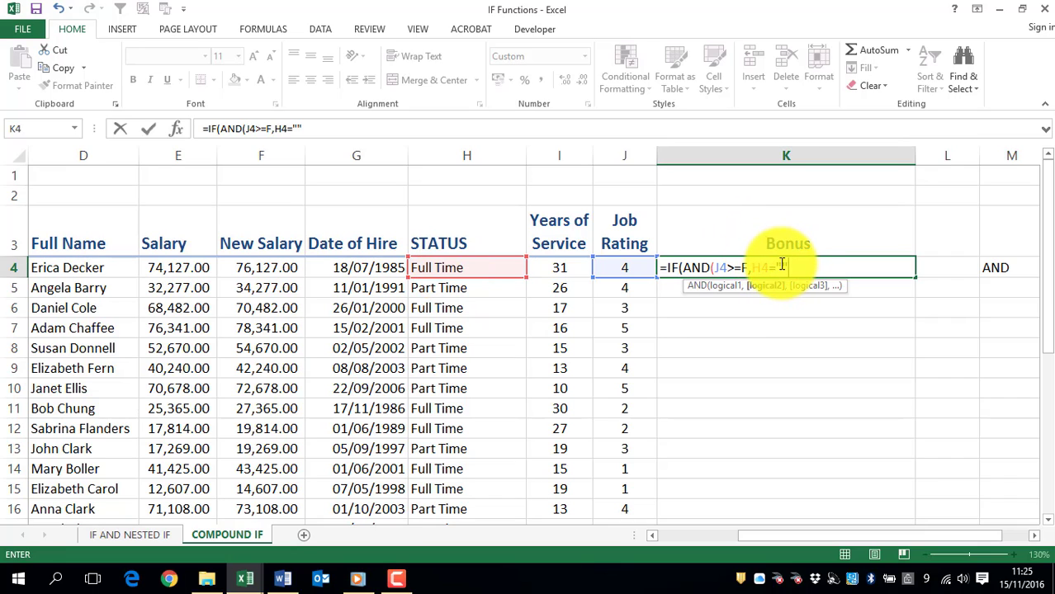
pyautogui.write('Full')
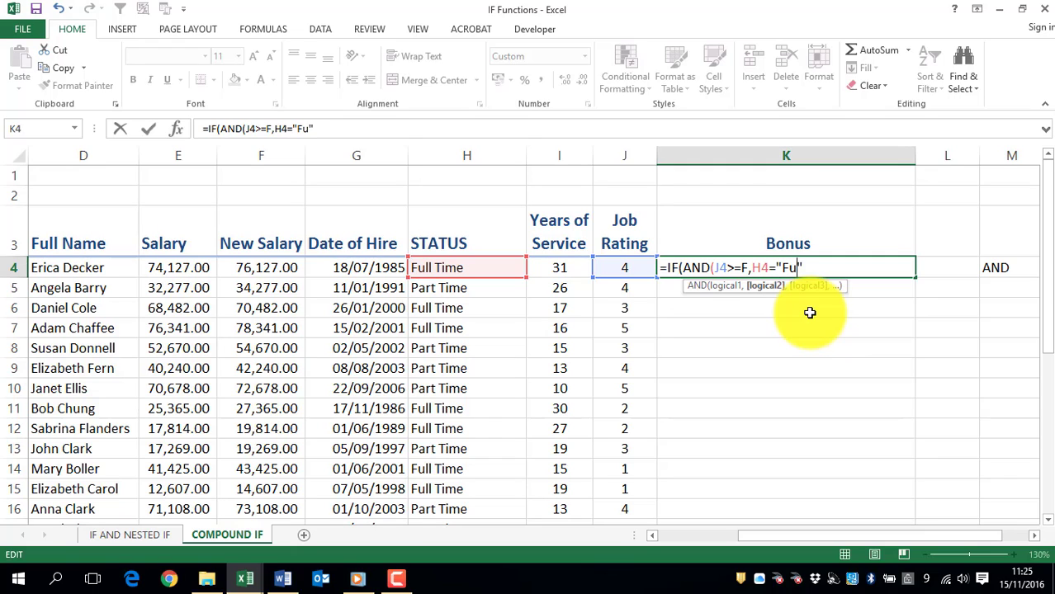
pyautogui.write(' Time')
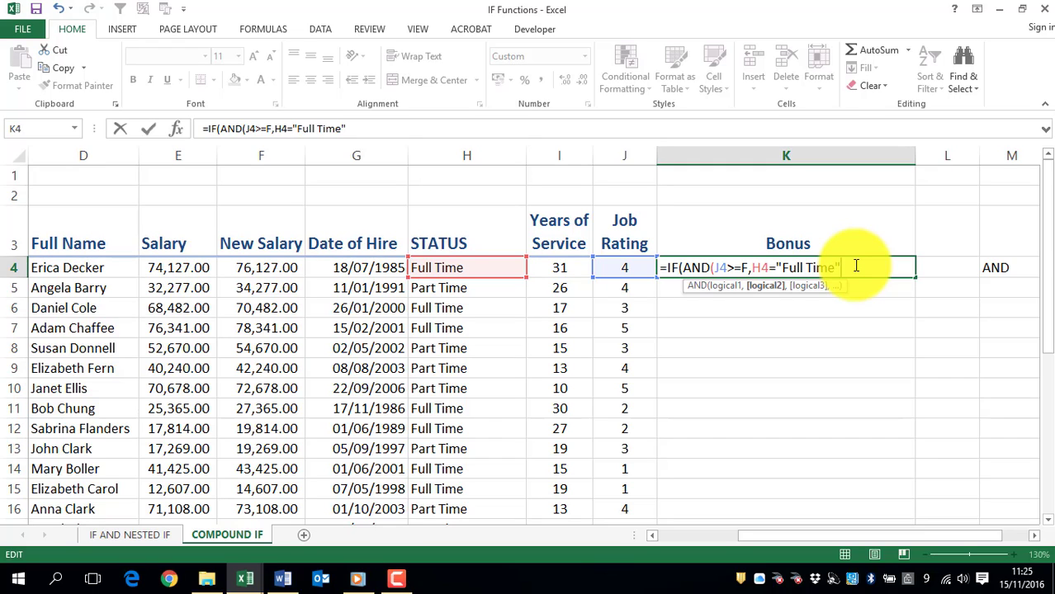
pyautogui.write(')')
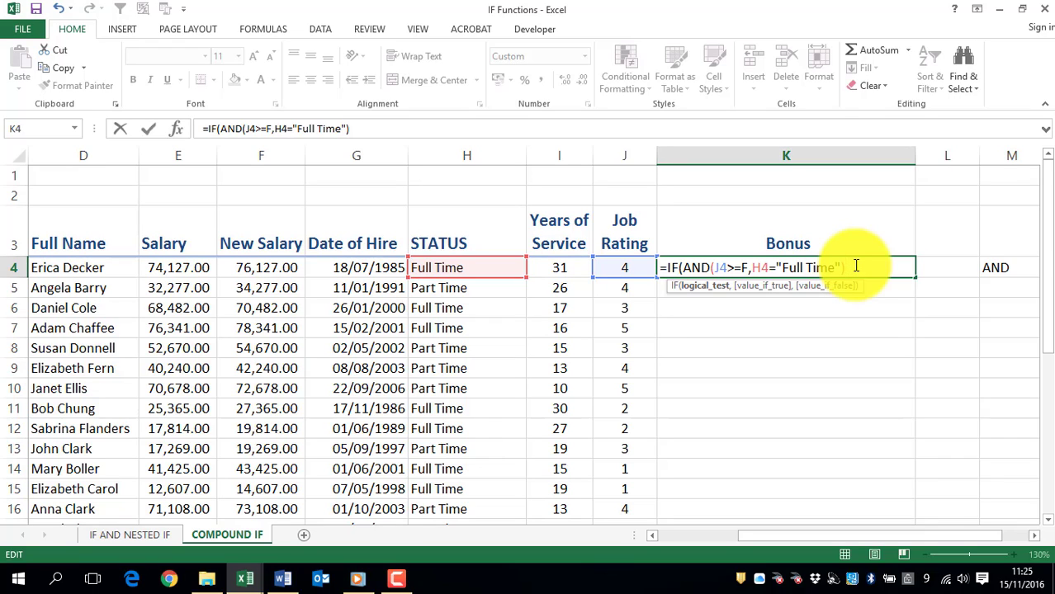
# Step: Complete the IF formula in K4 with 2000 as the value if true and "No Bonus" as the value if false
pyautogui.write(',')
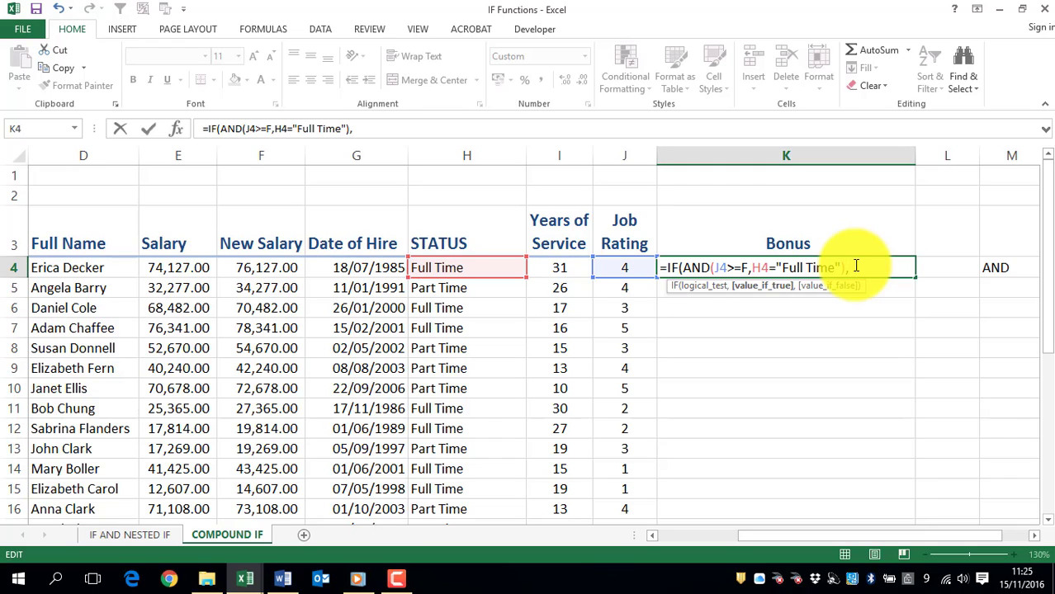
pyautogui.write('2000,')
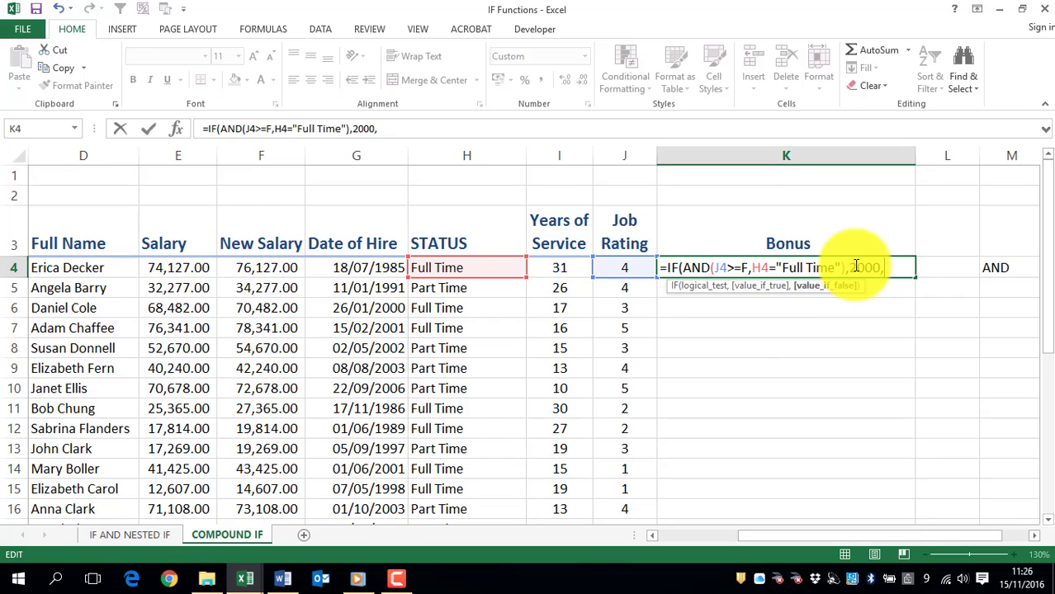
pyautogui.write('""')
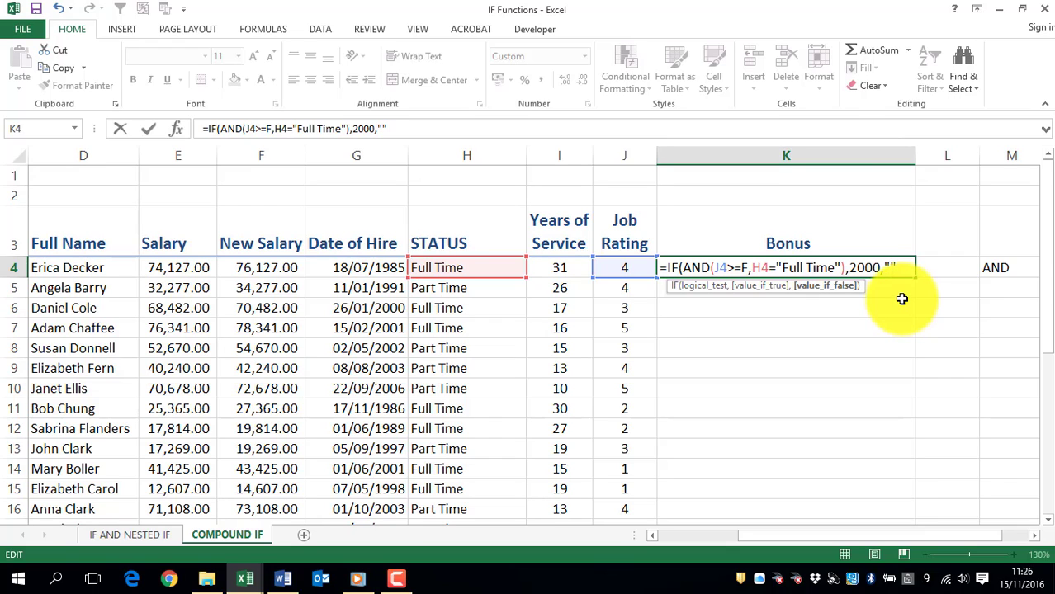
pyautogui.write('No Bonus')
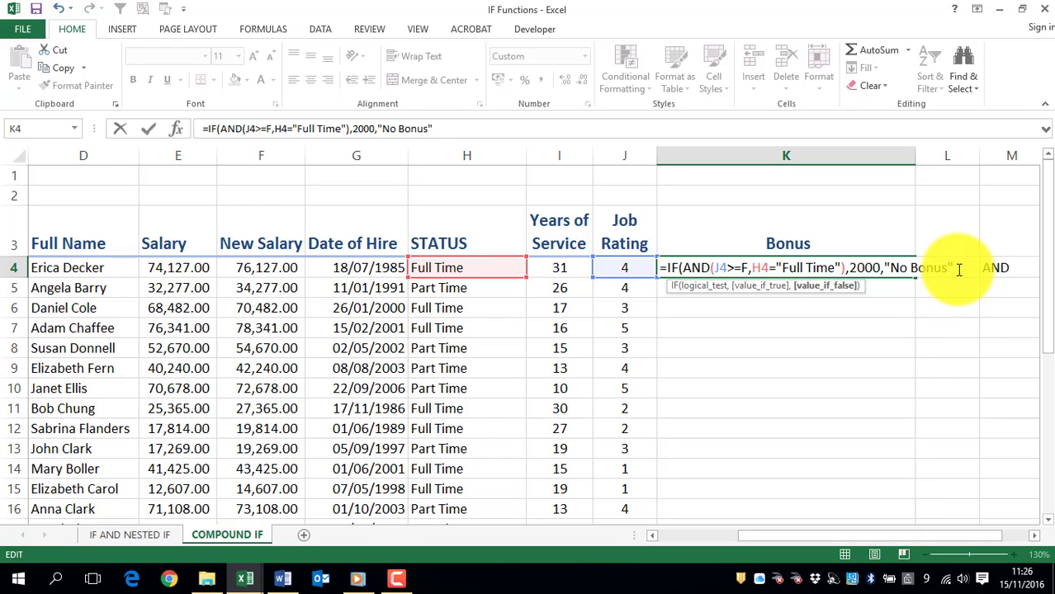
pyautogui.write(')')
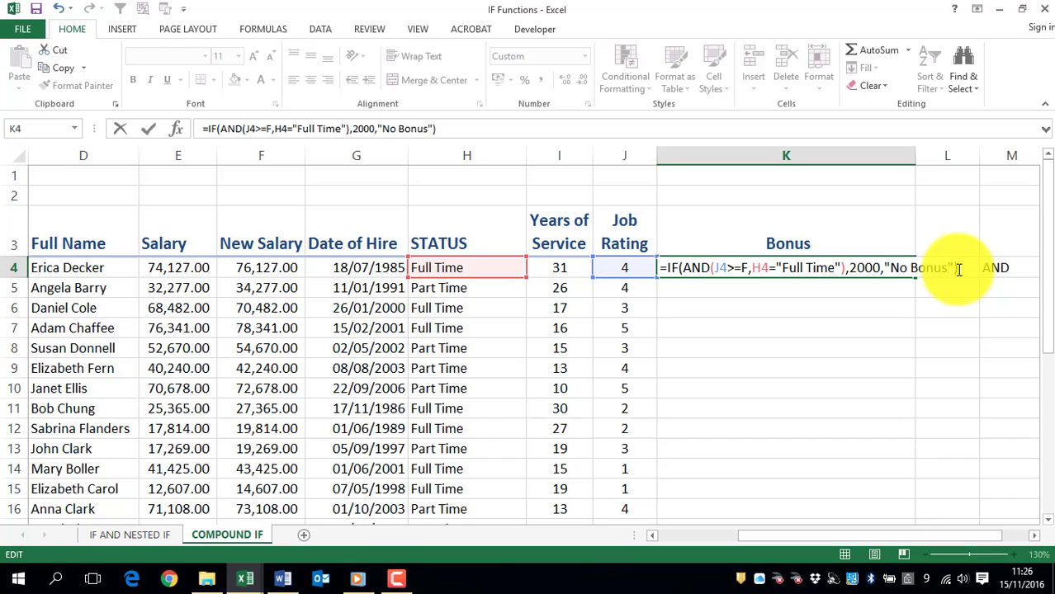
pyautogui.press('Return')
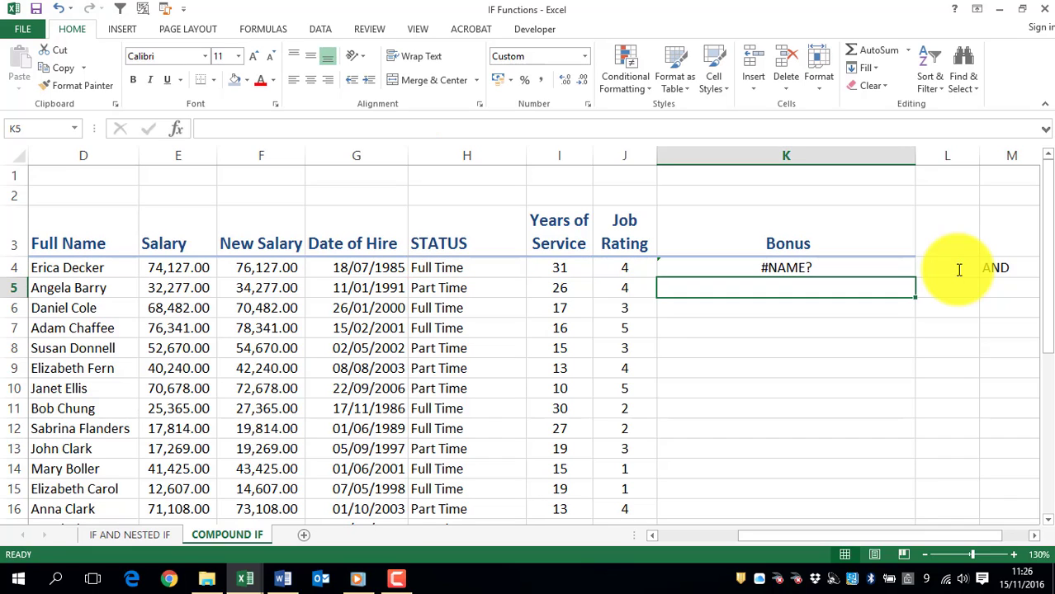
# Step: Correct the first AND condition in K4 to J4>=4 and fill the formula down the Bonus column to row 24
pyautogui.click(825, 264)
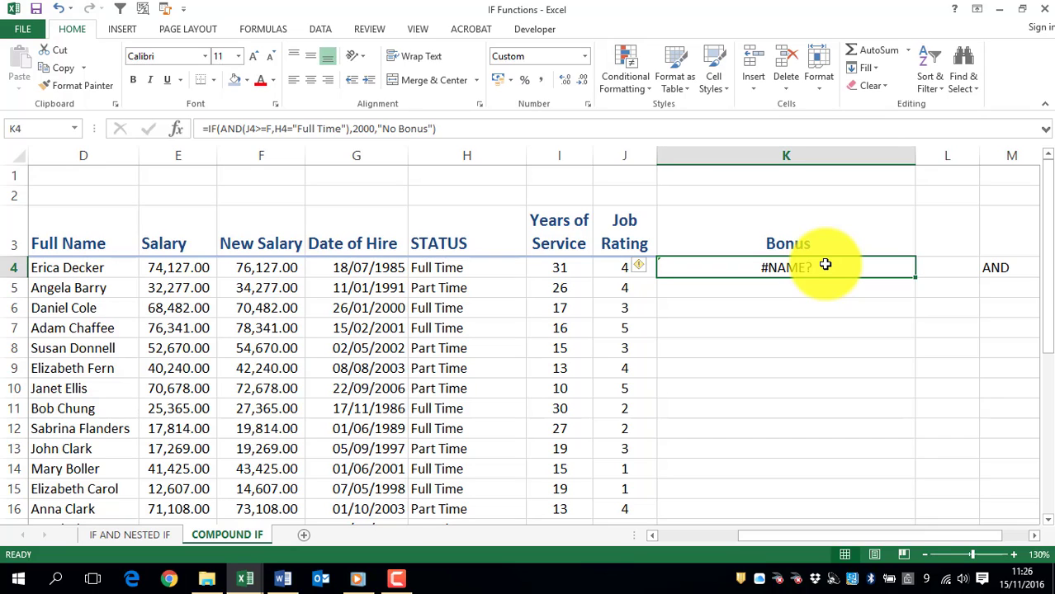
pyautogui.doubleClick(826, 264)
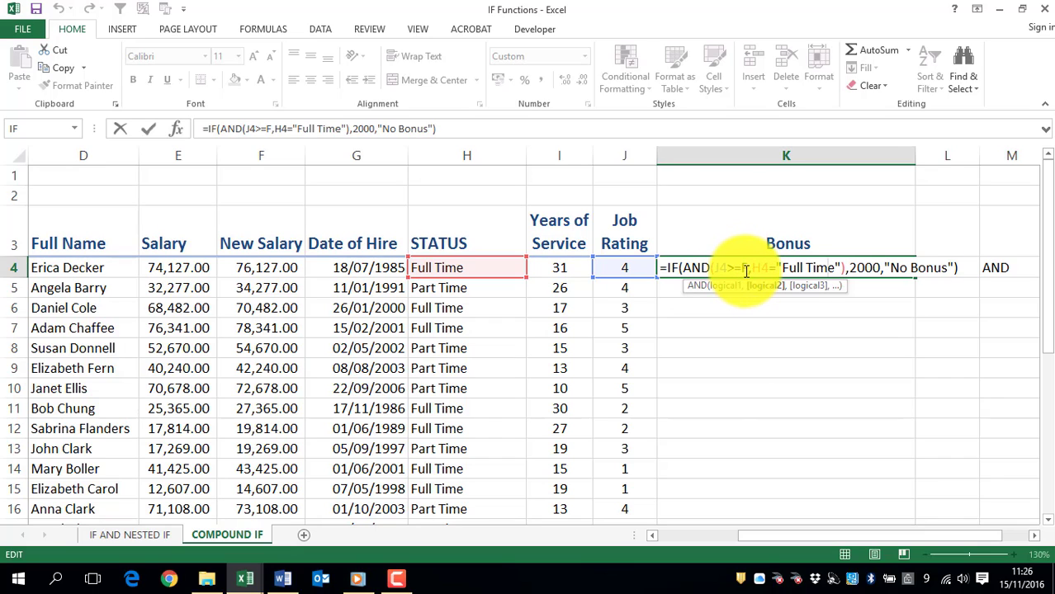
pyautogui.moveTo(747, 271); pyautogui.dragTo(742, 271)
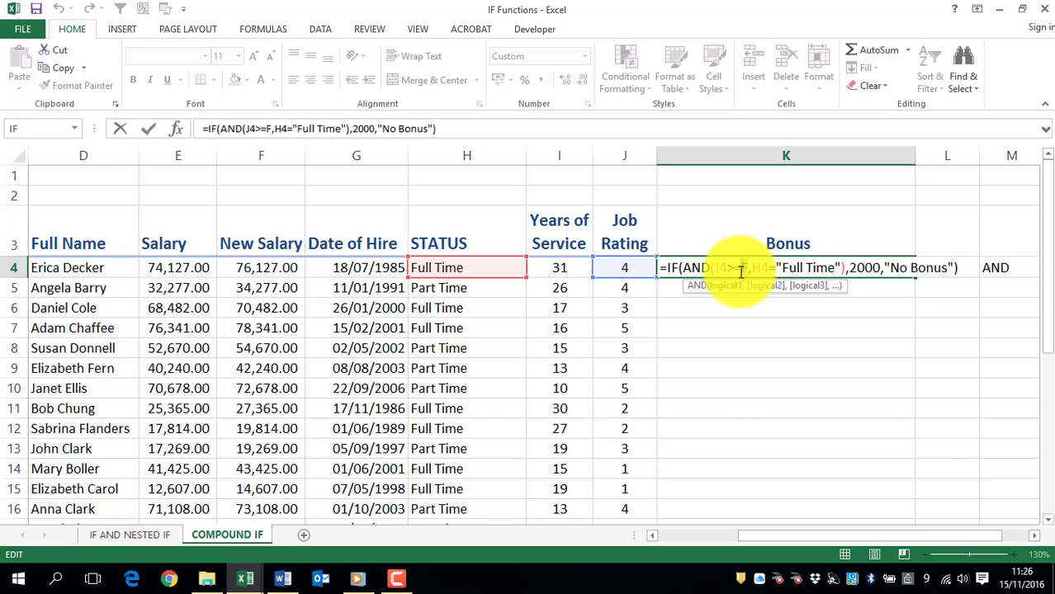
pyautogui.write('4')
pyautogui.press('Return')
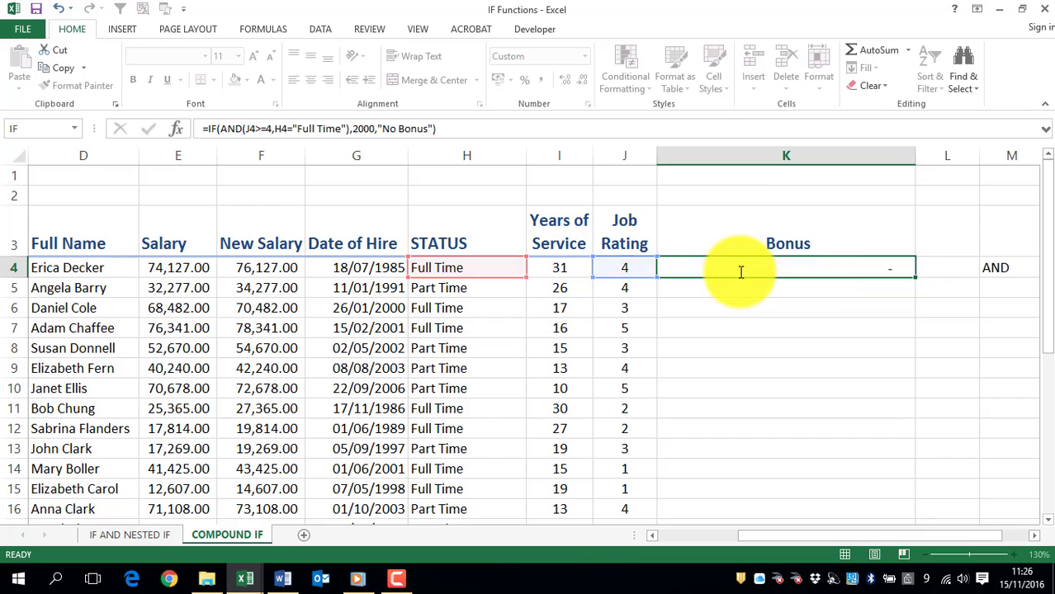
pyautogui.click(768, 266)
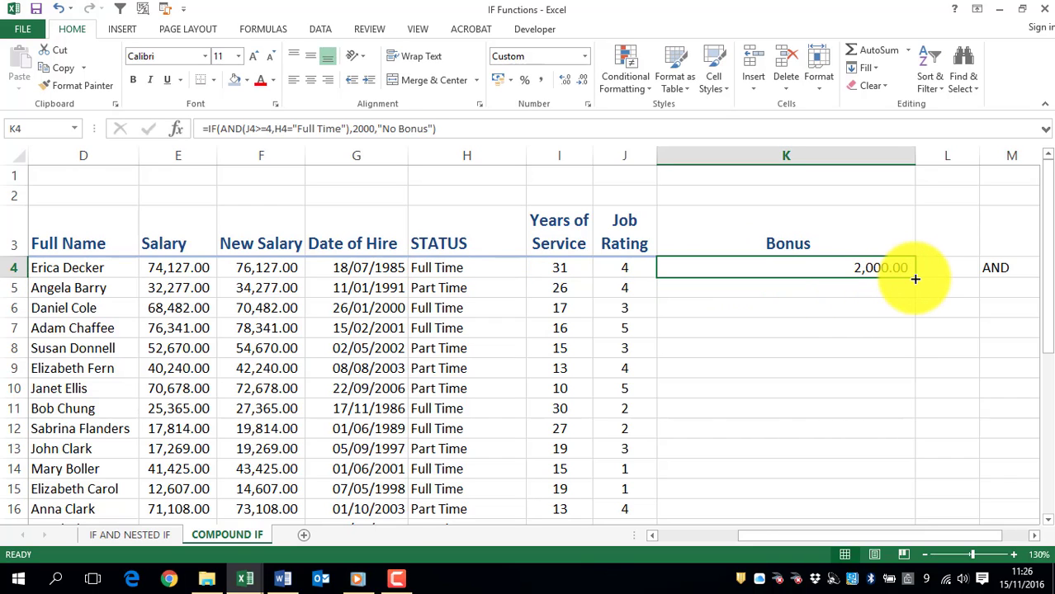
pyautogui.doubleClick(914, 277)
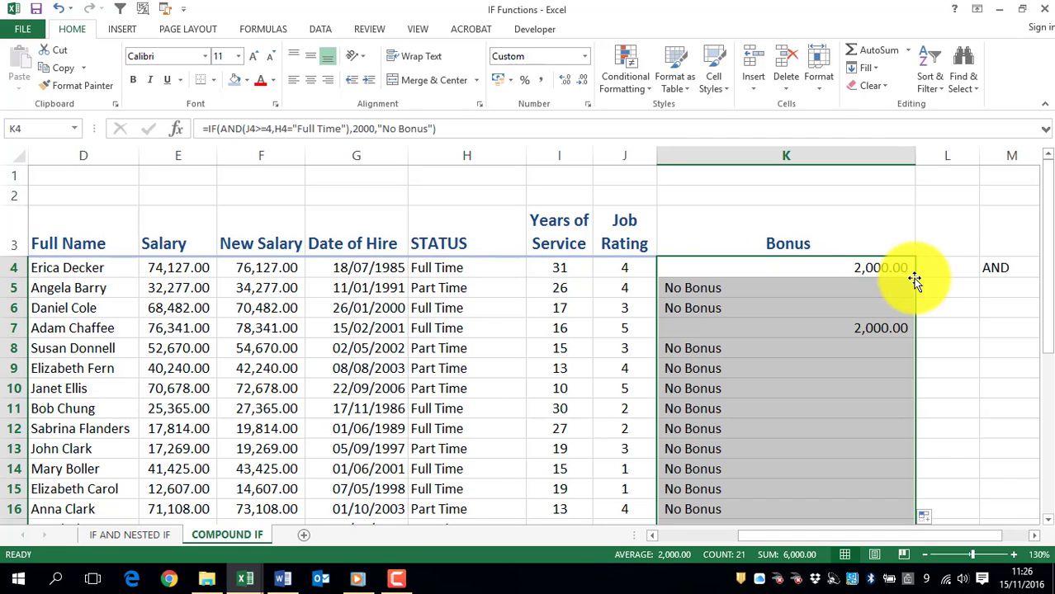
# Step: Check the Bonus results down to row 24 against each employee's job rating and status
pyautogui.click(640, 289)
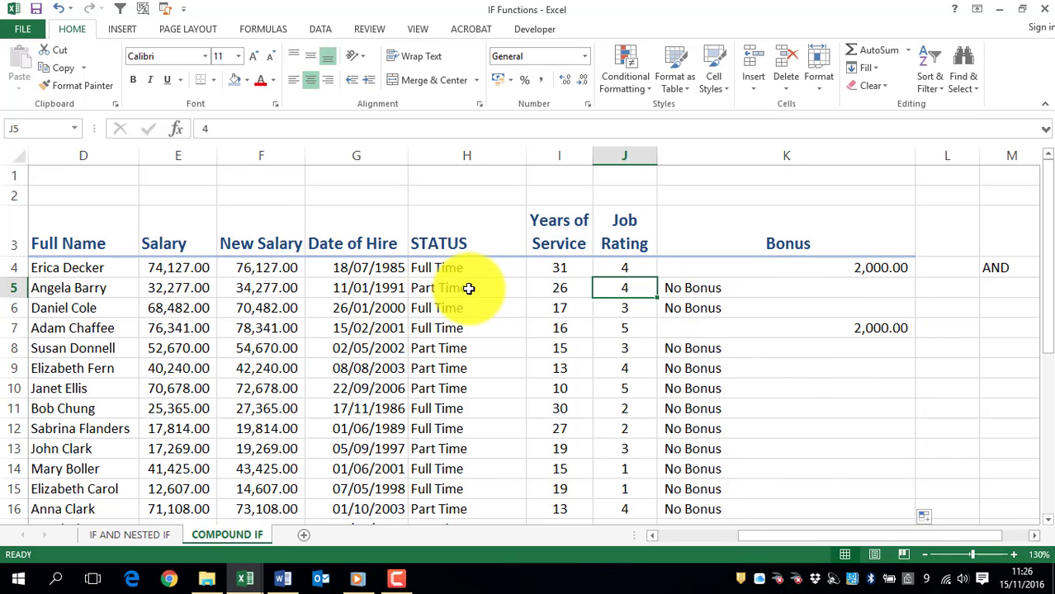
pyautogui.click(715, 289)
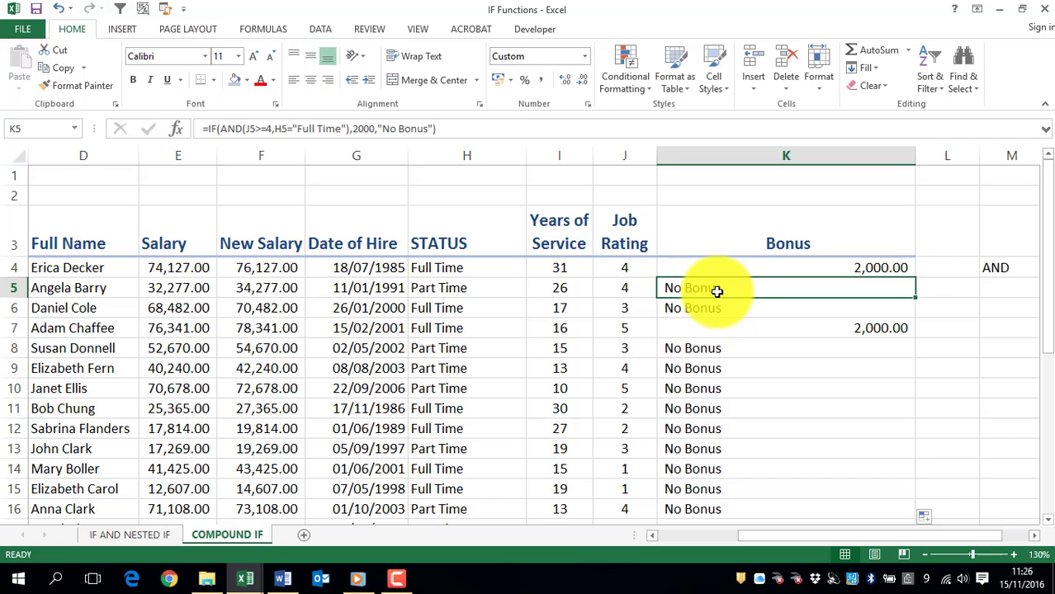
pyautogui.scroll(-1, 765, 420)
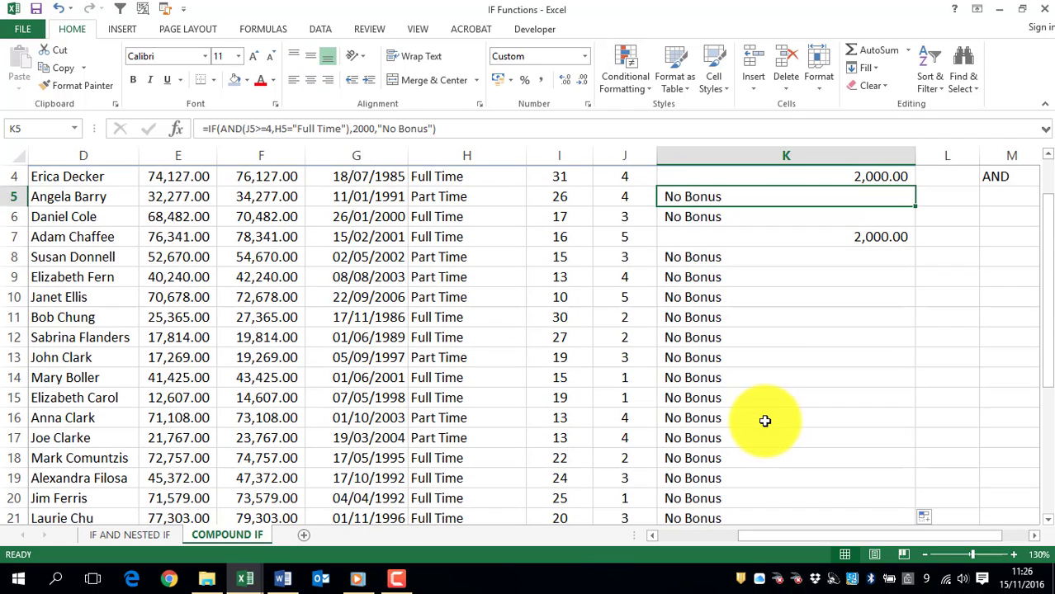
pyautogui.click(692, 237)
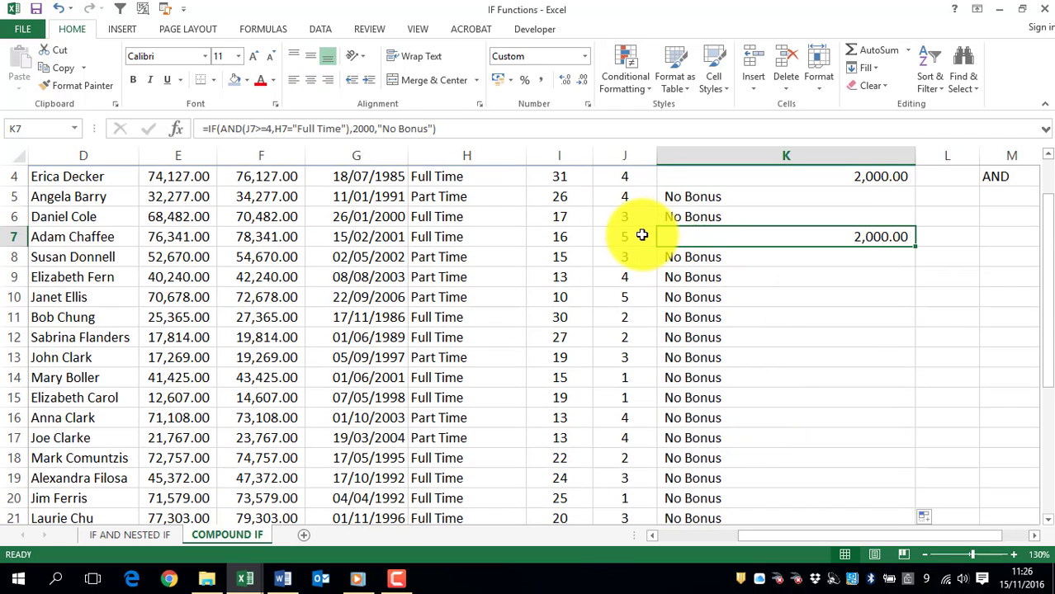
pyautogui.click(637, 236)
pyautogui.click(497, 234)
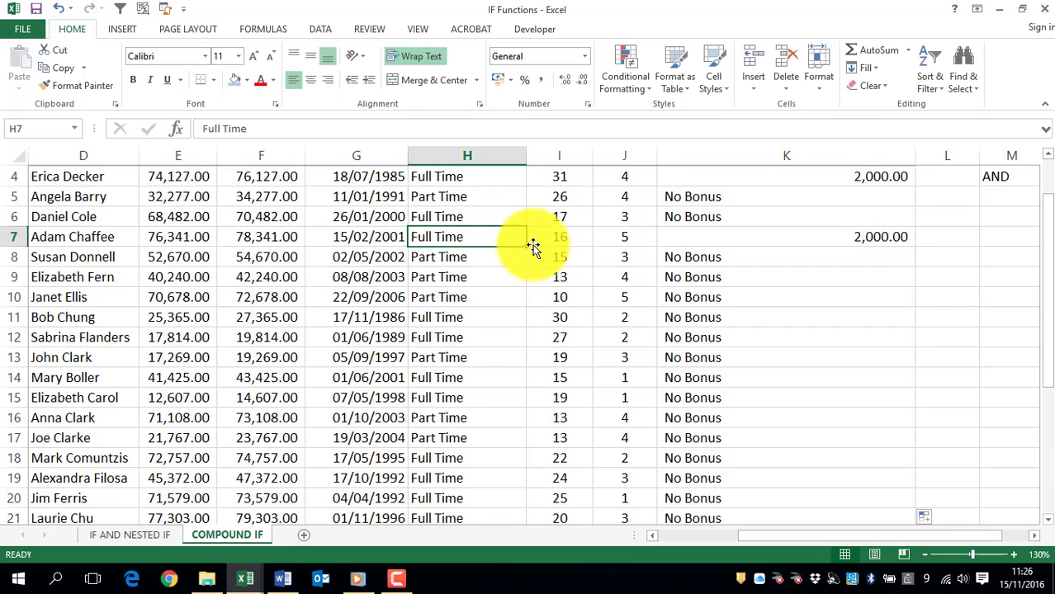
pyautogui.moveTo(684, 417); pyautogui.dragTo(770, 431)
pyautogui.scroll(-2, 793, 428)
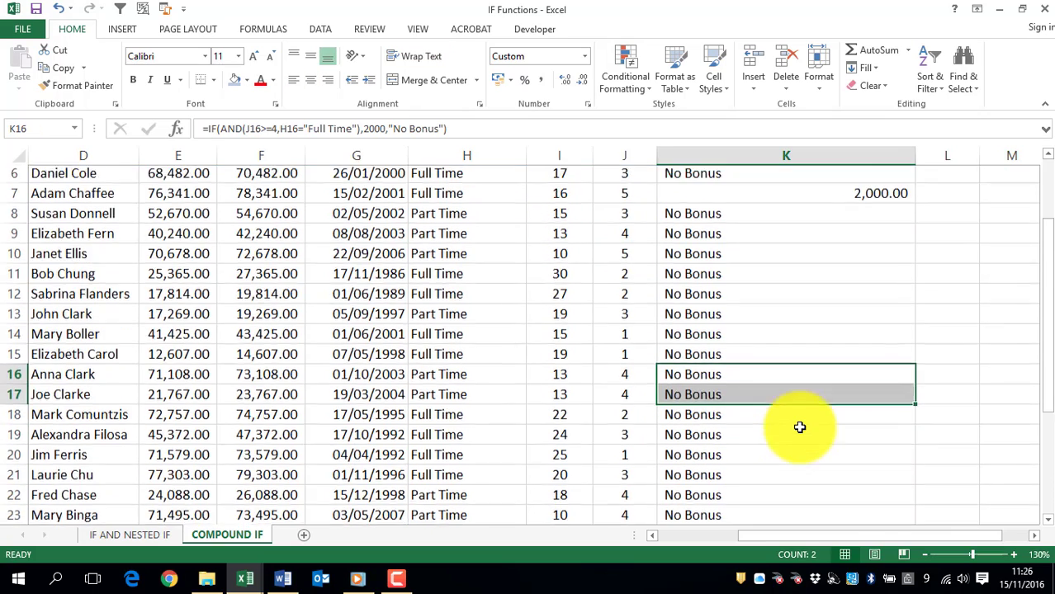
pyautogui.moveTo(706, 417); pyautogui.dragTo(714, 447)
pyautogui.scroll(3, 748, 419)
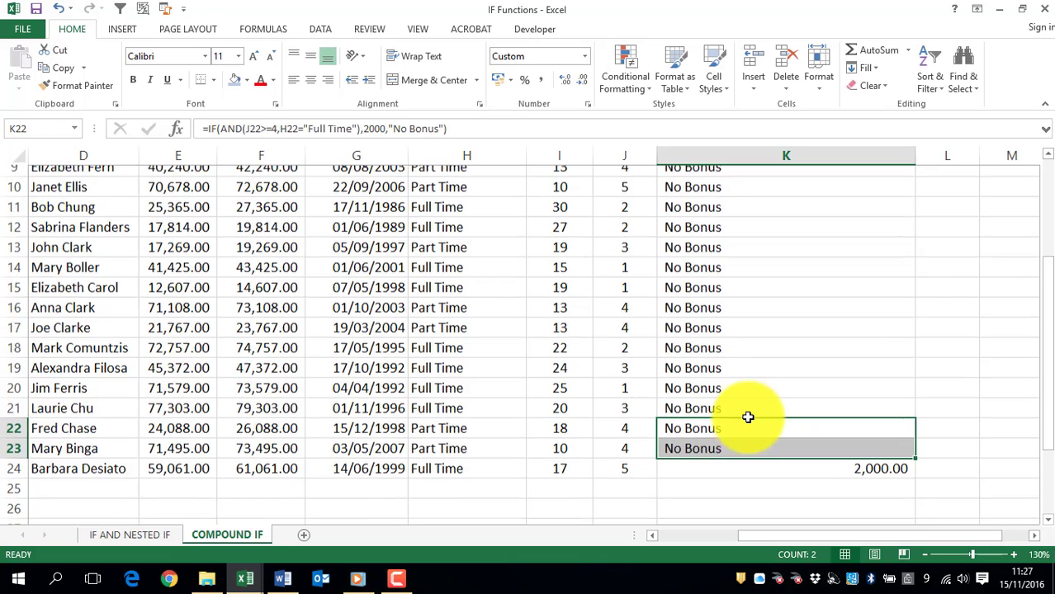
pyautogui.click(714, 267)
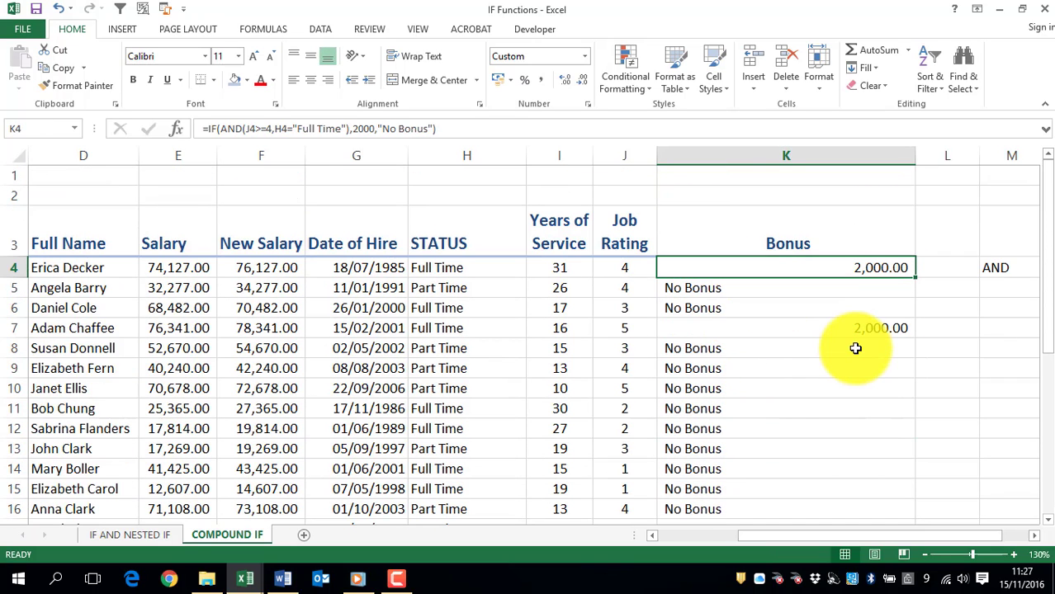